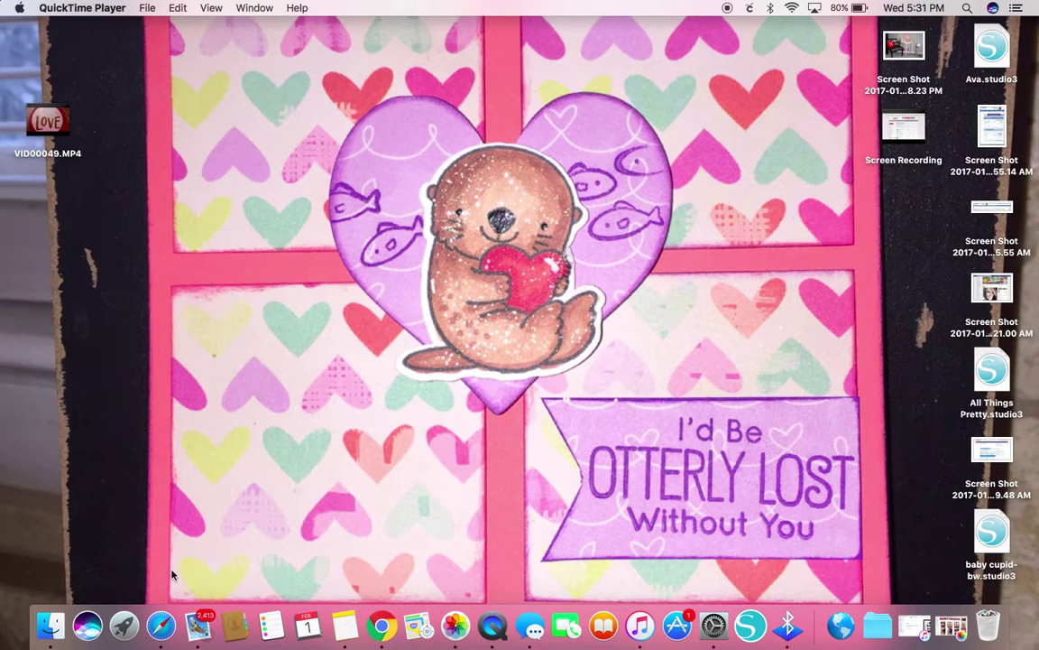
click(159, 626)
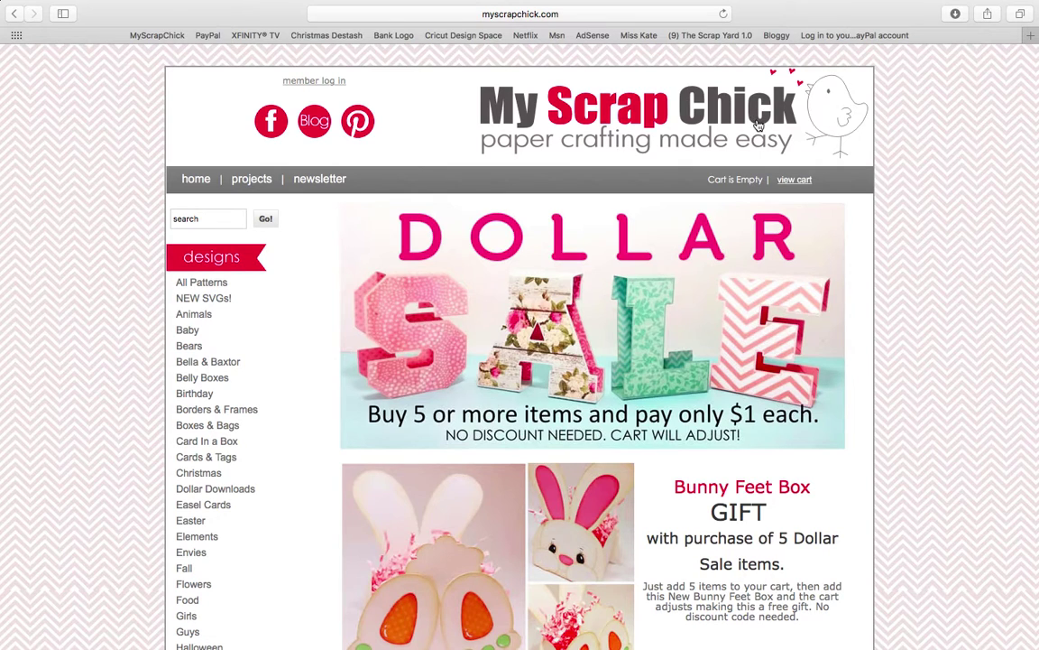
scroll(857, 217, down, 10)
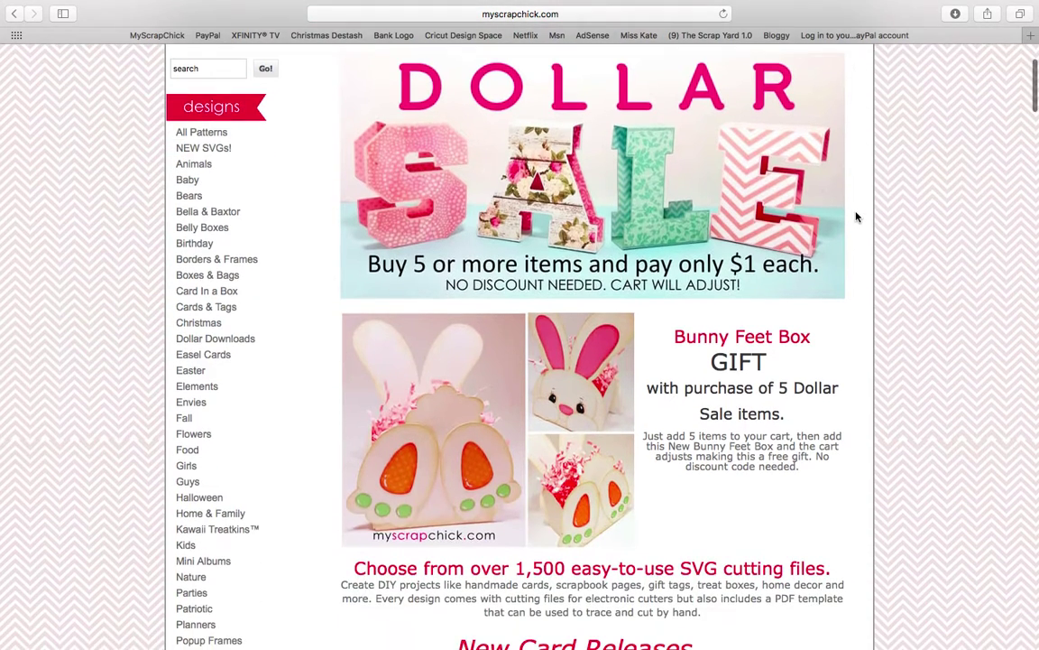
scroll(857, 216, up, 10)
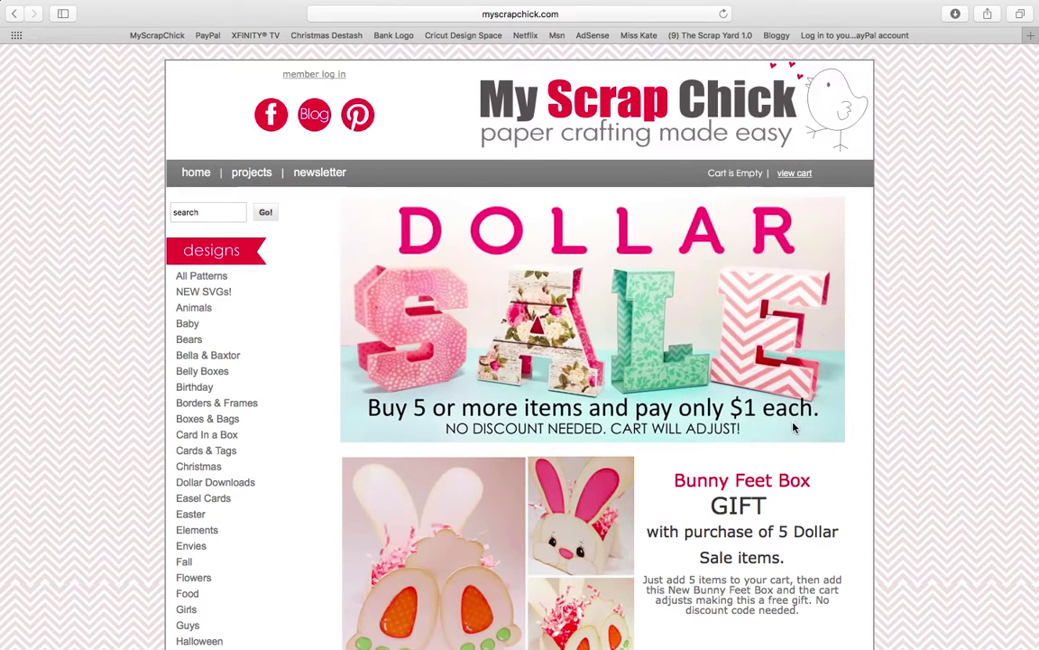
scroll(528, 458, down, 3)
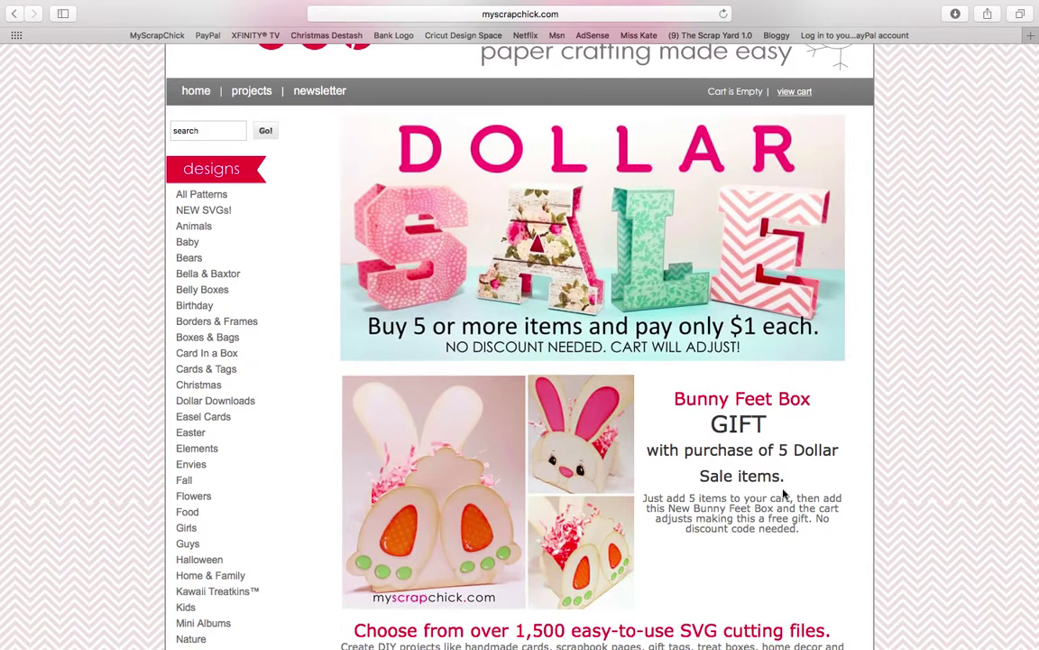
scroll(649, 397, up, 2)
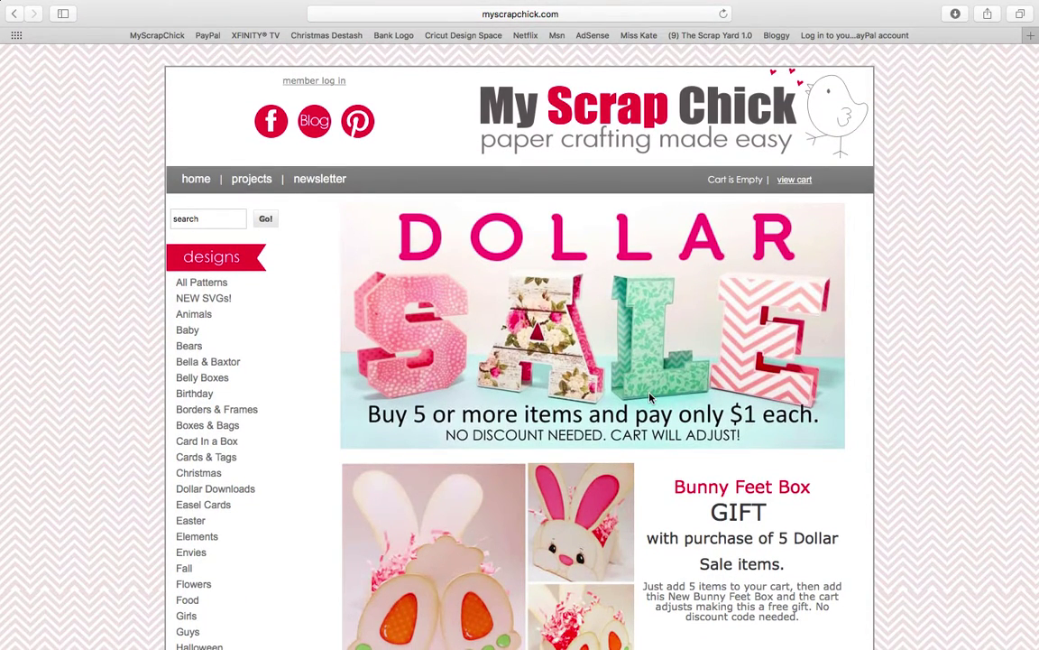
scroll(649, 396, down, 4)
scroll(649, 397, up, 4)
Log in to the My Scrap Chick member account using the saved autofill login
click(333, 83)
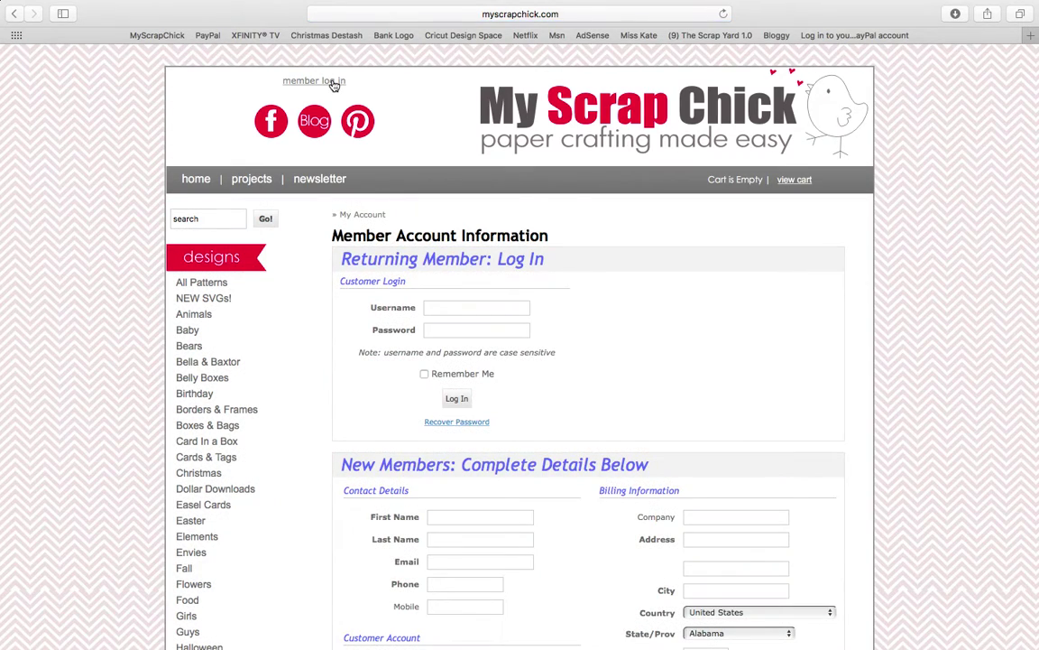
click(443, 308)
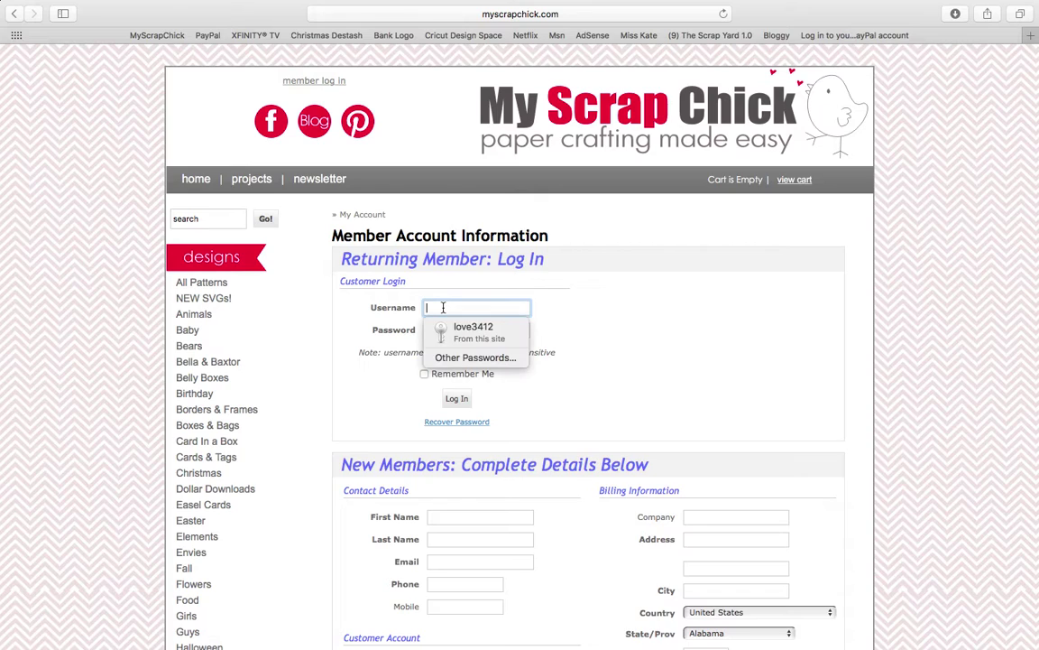
click(464, 330)
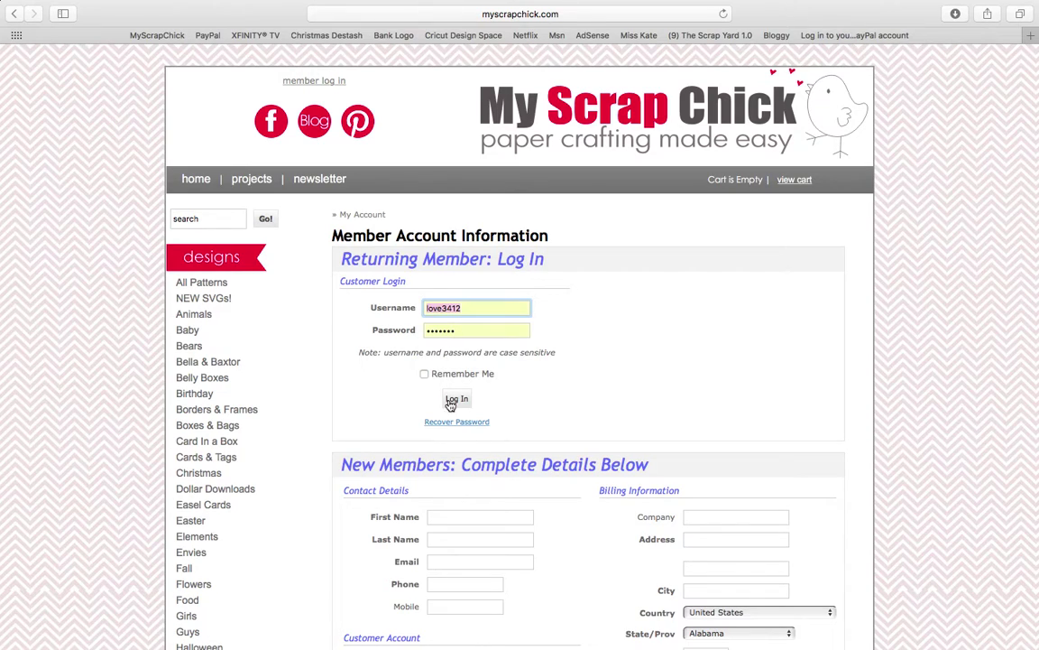
click(454, 399)
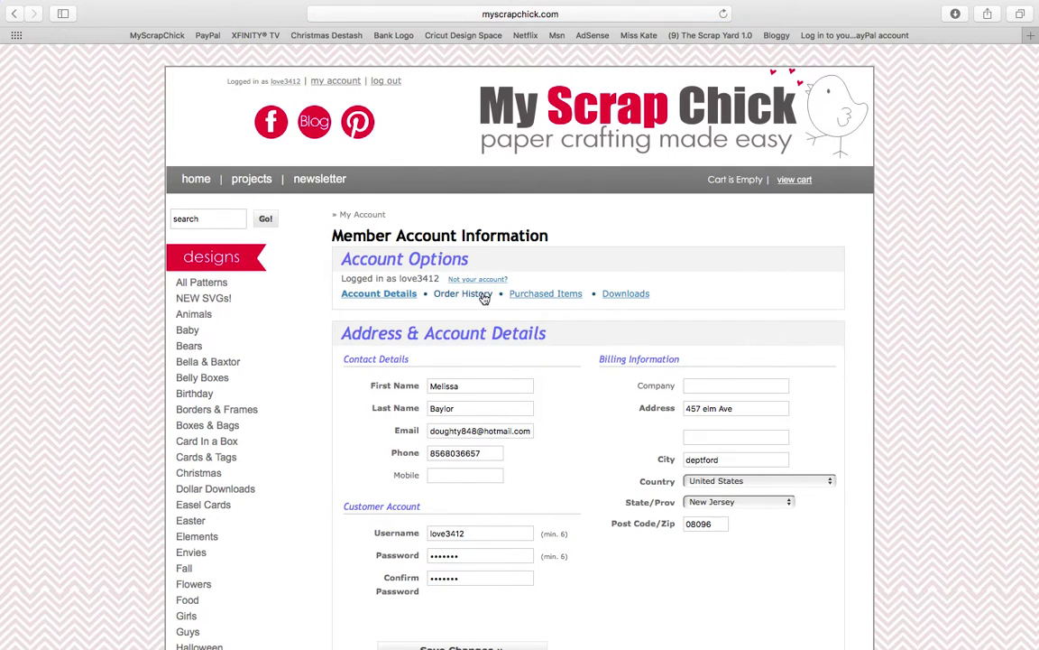
Open the account's Order History and look through it
click(485, 297)
scroll(473, 312, down, 3)
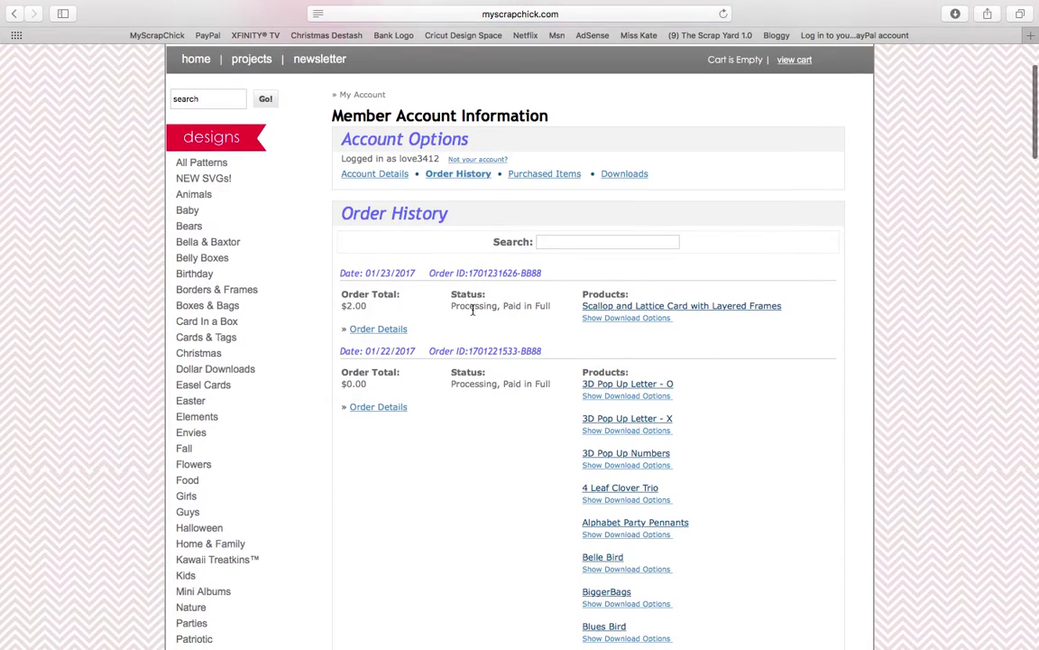
scroll(471, 312, down, 5)
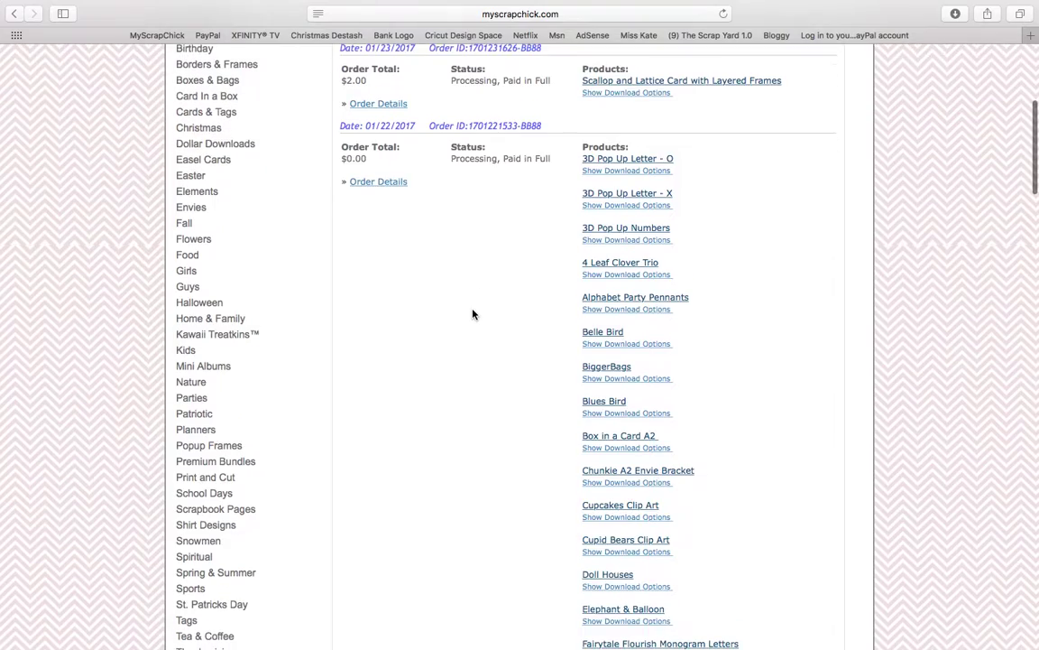
scroll(473, 314, up, 4)
scroll(473, 314, down, 12)
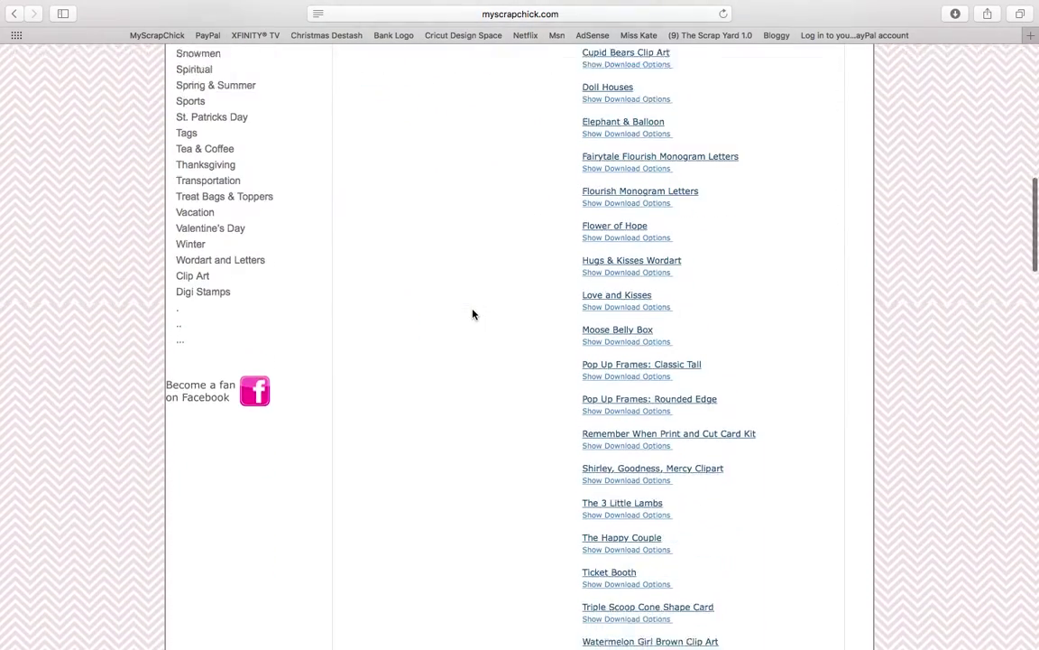
scroll(473, 314, down, 3)
scroll(473, 314, up, 20)
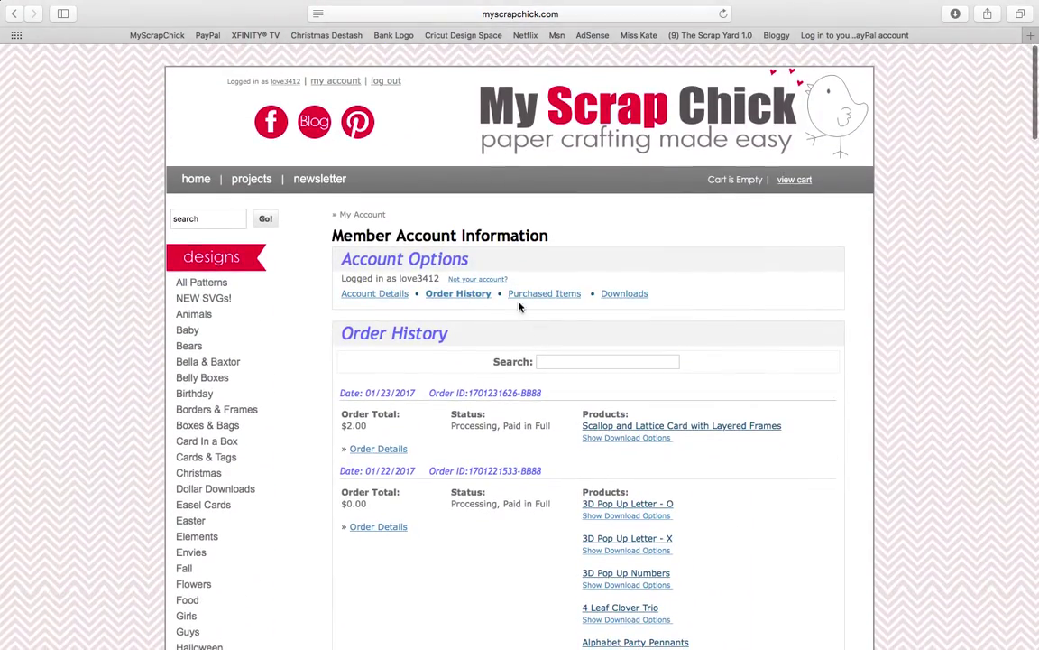
Show Purchased Items and review each design's order ID and purchase date
click(525, 299)
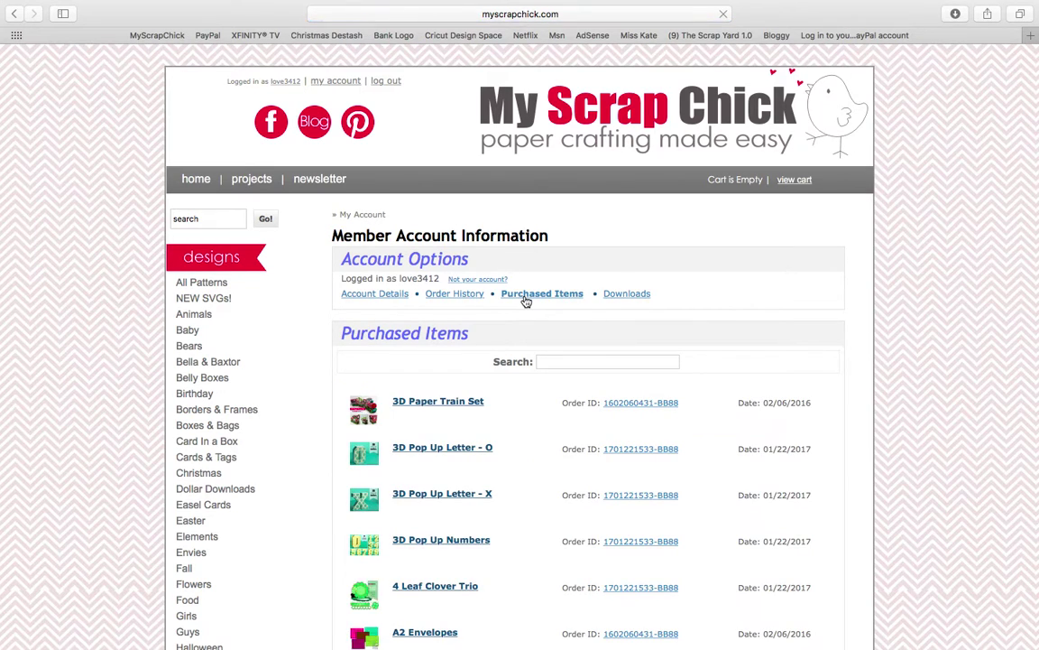
scroll(489, 461, down, 20)
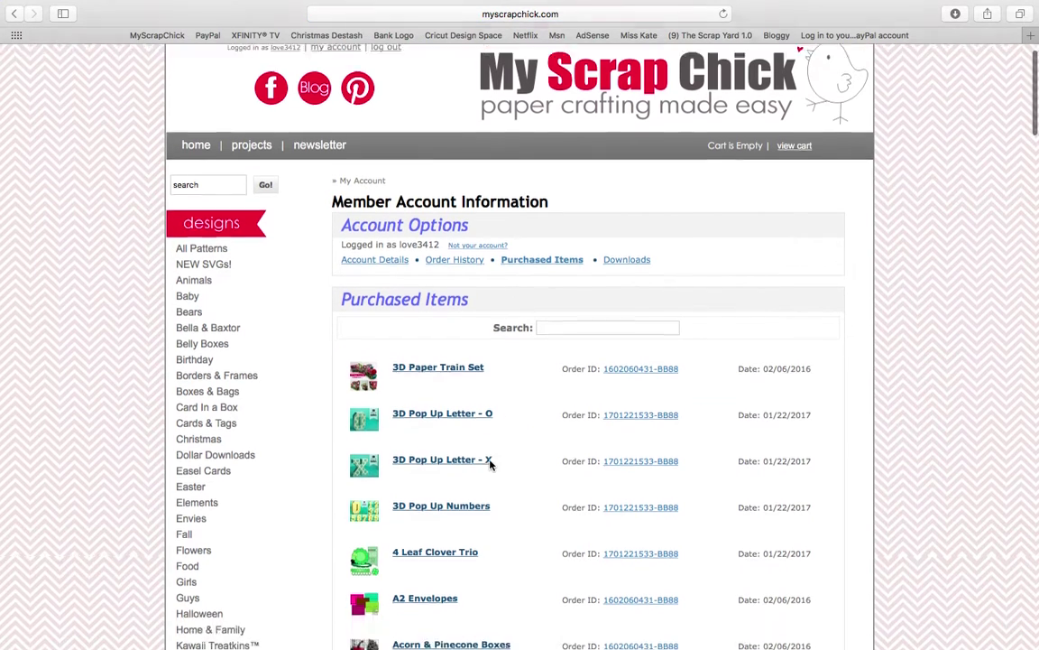
scroll(490, 465, down, 20)
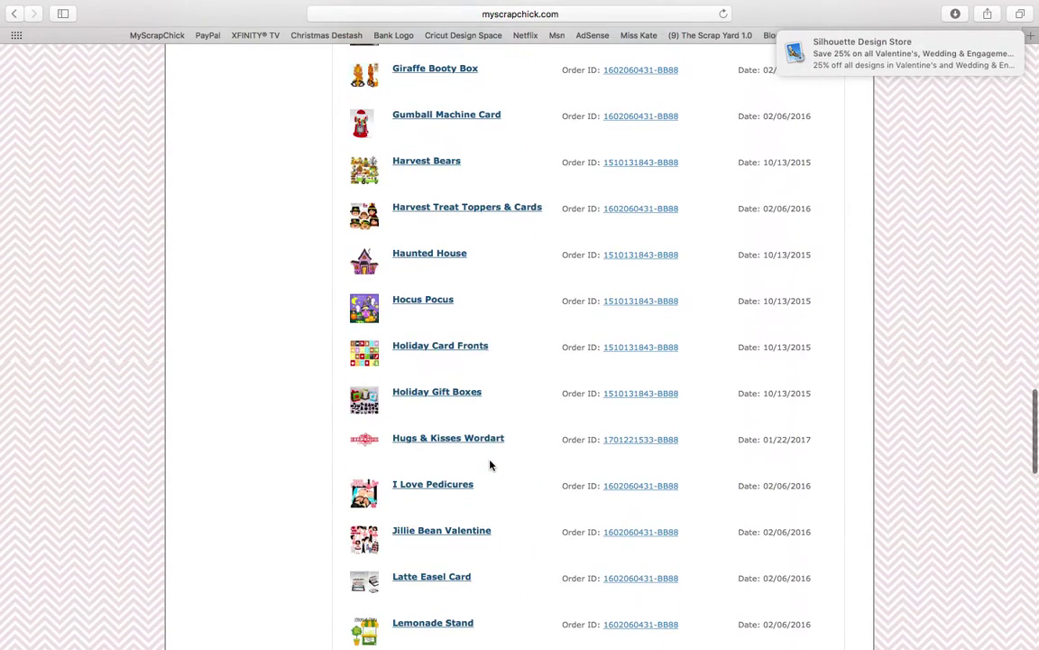
scroll(462, 397, up, 3)
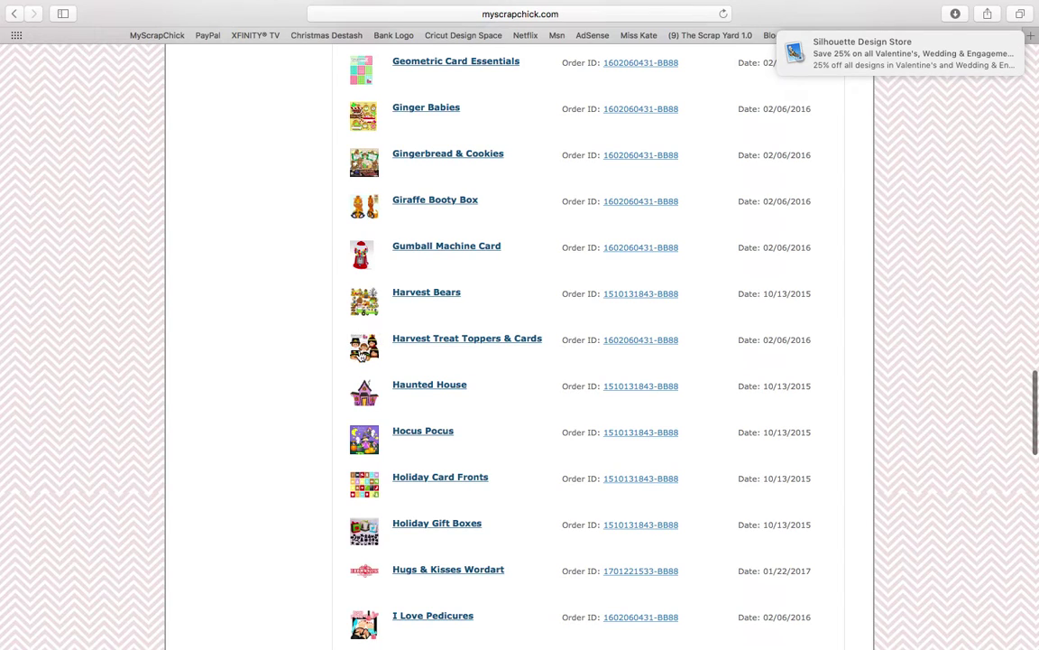
scroll(394, 364, down, 5)
scroll(393, 363, down, 10)
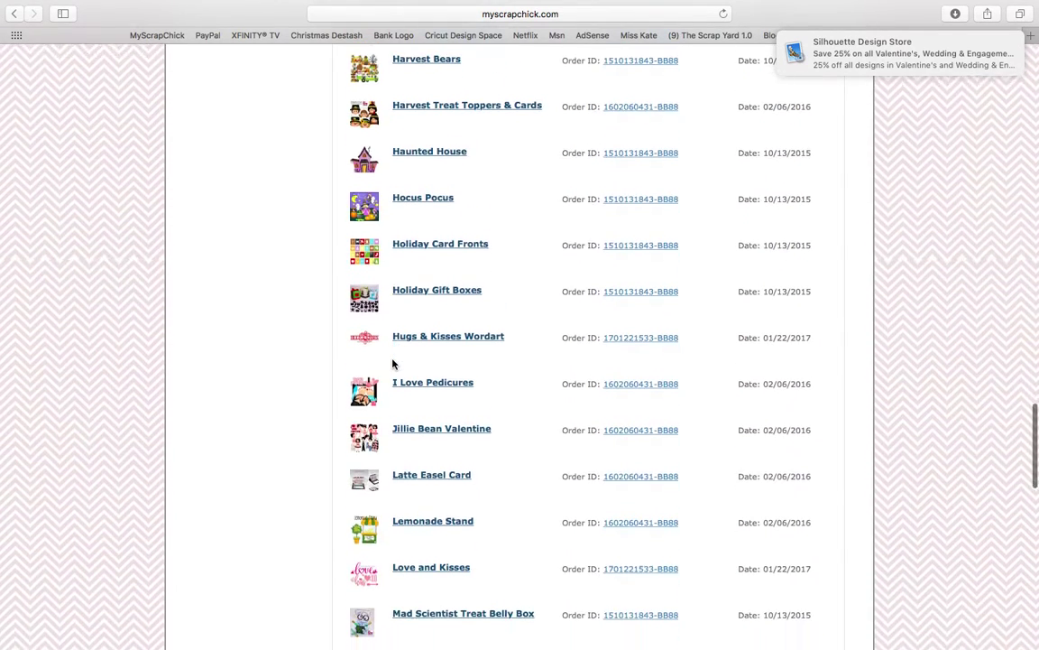
scroll(392, 364, down, 20)
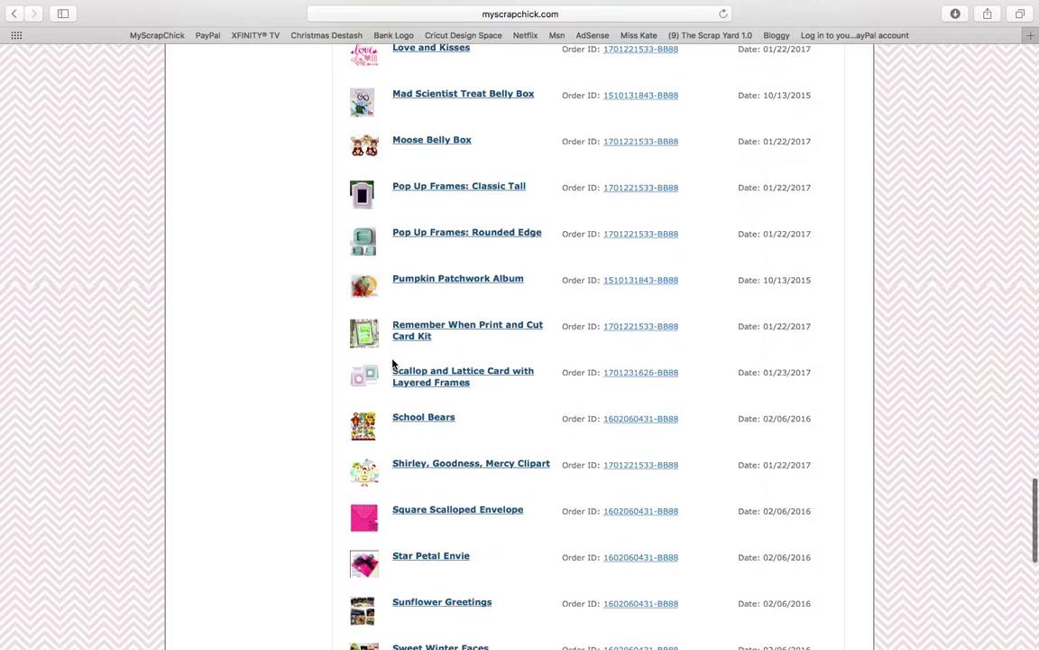
scroll(392, 364, down, 2)
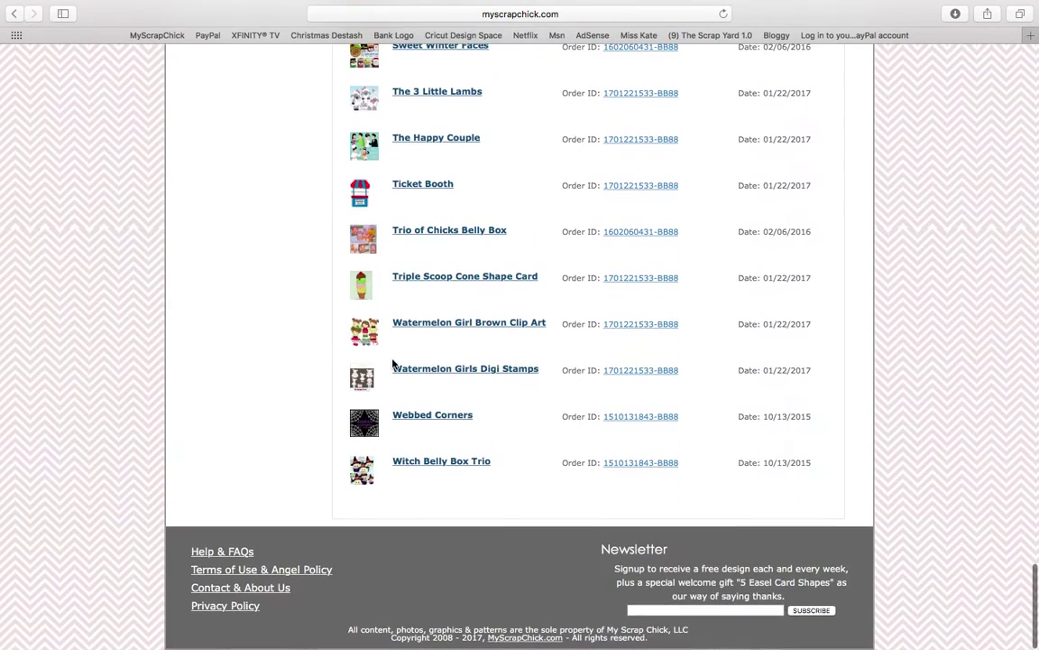
scroll(366, 481, up, 20)
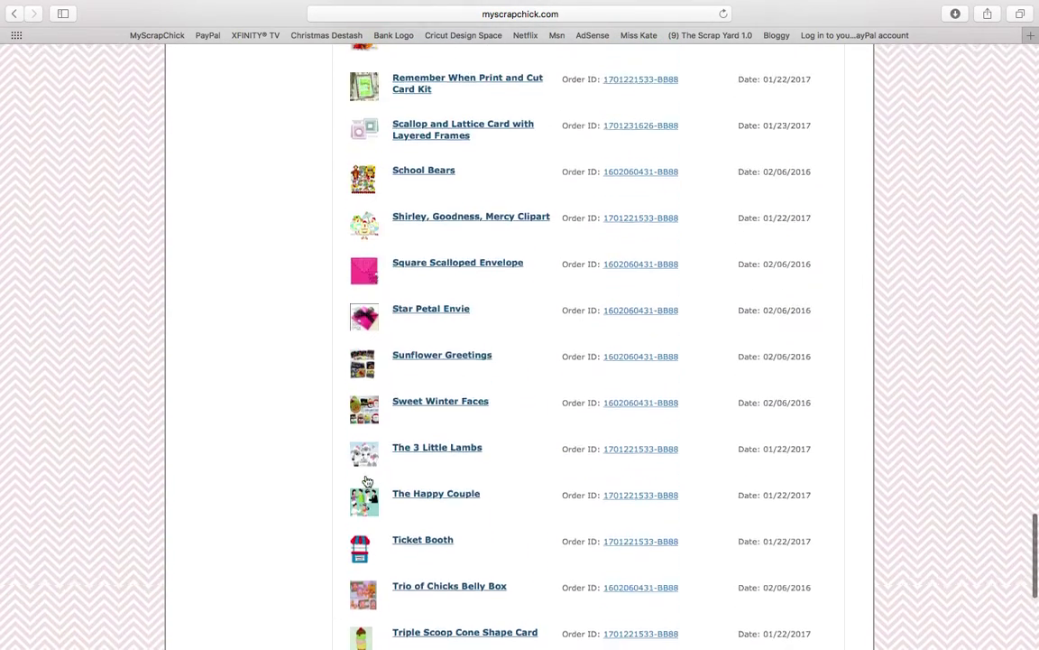
scroll(367, 481, up, 5)
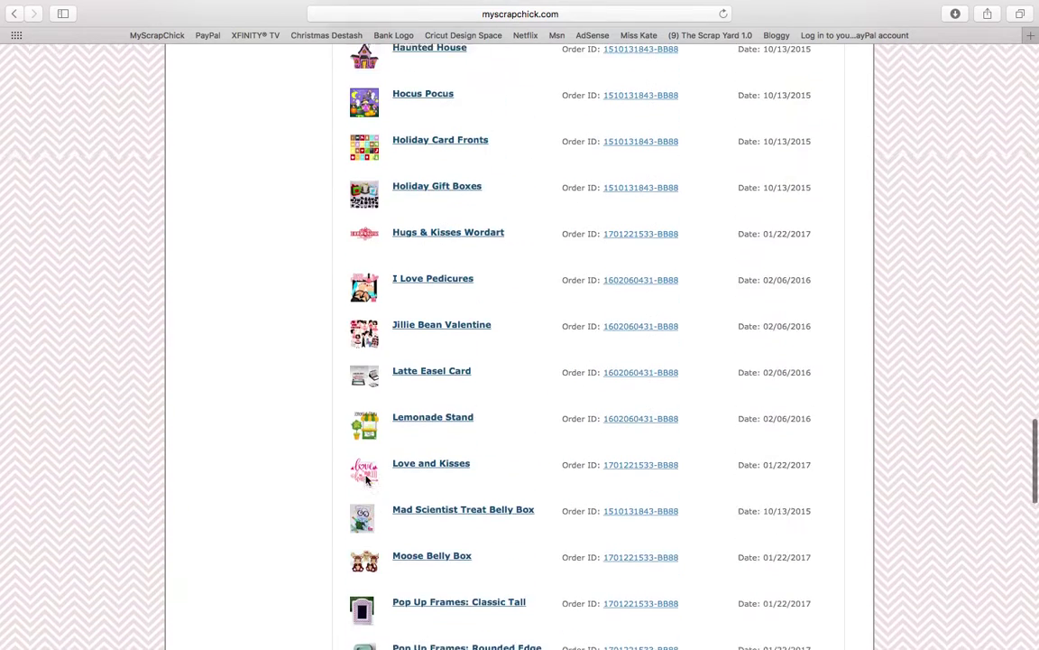
scroll(383, 313, up, 10)
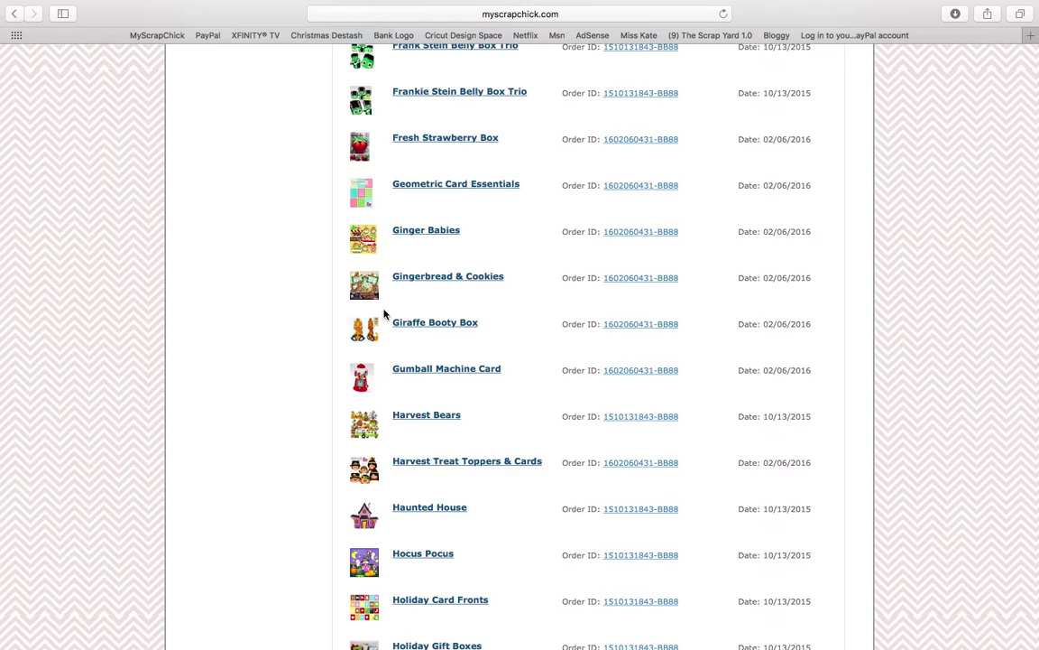
scroll(383, 313, up, 5)
scroll(383, 313, up, 4)
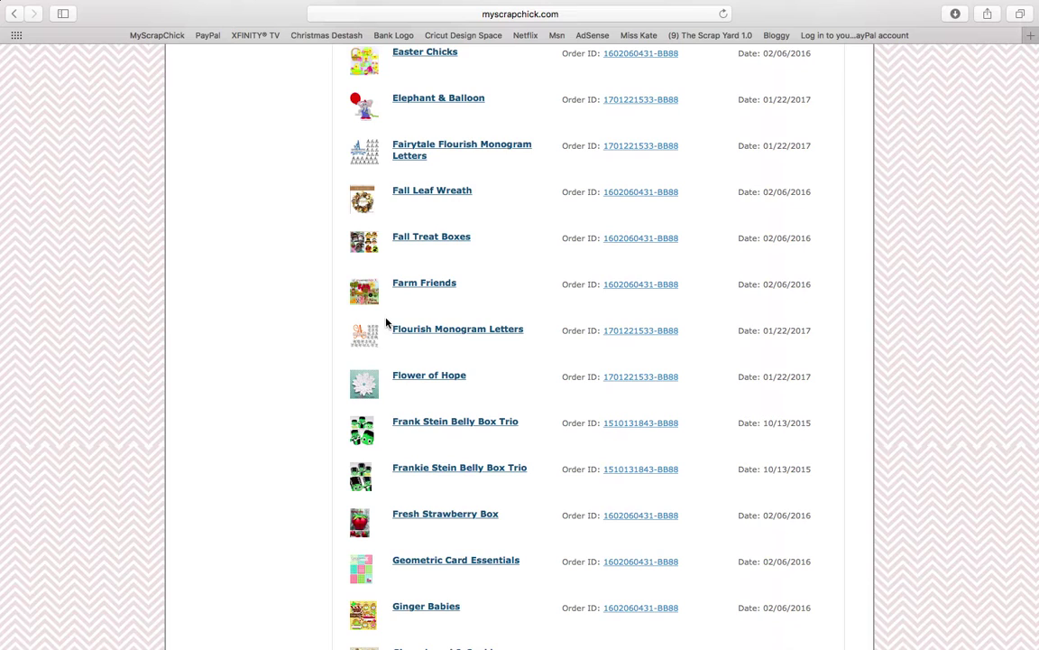
scroll(386, 323, up, 7)
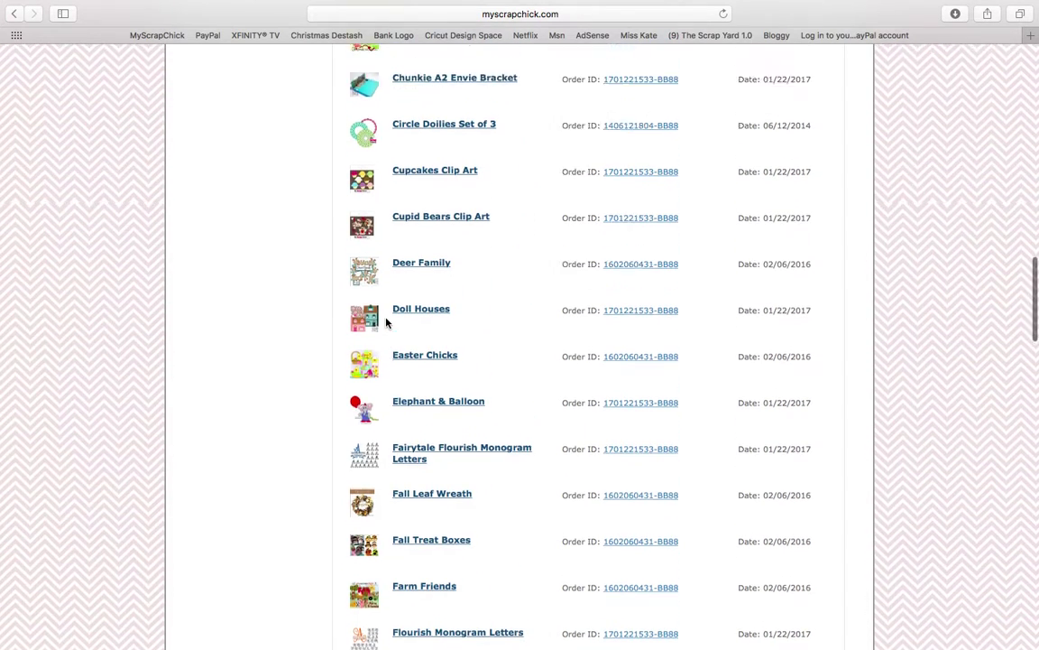
scroll(386, 323, up, 3)
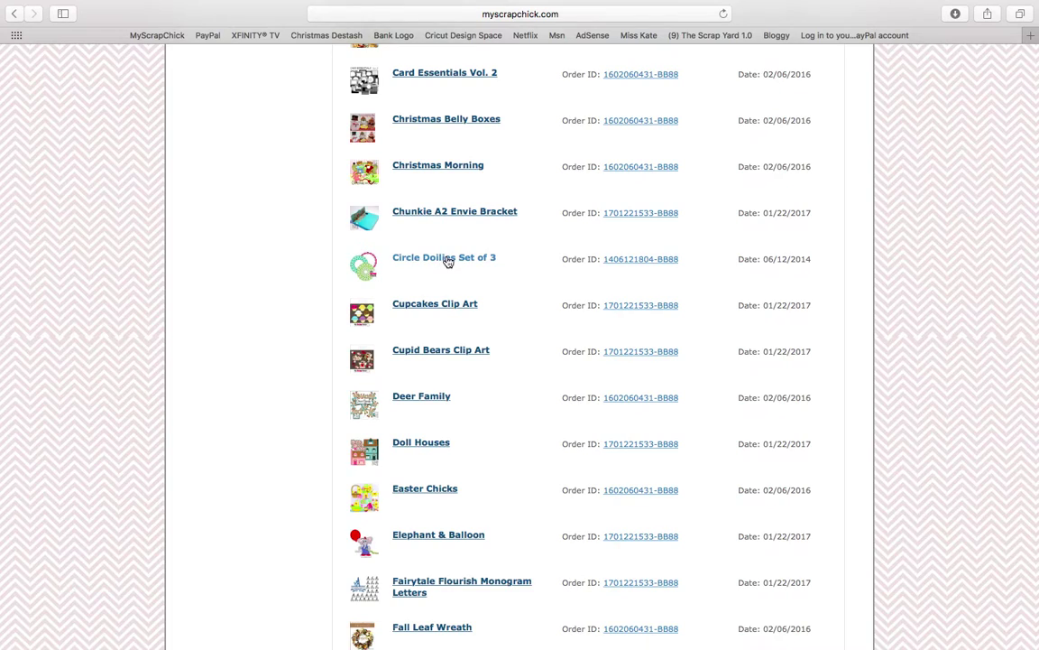
scroll(517, 237, up, 15)
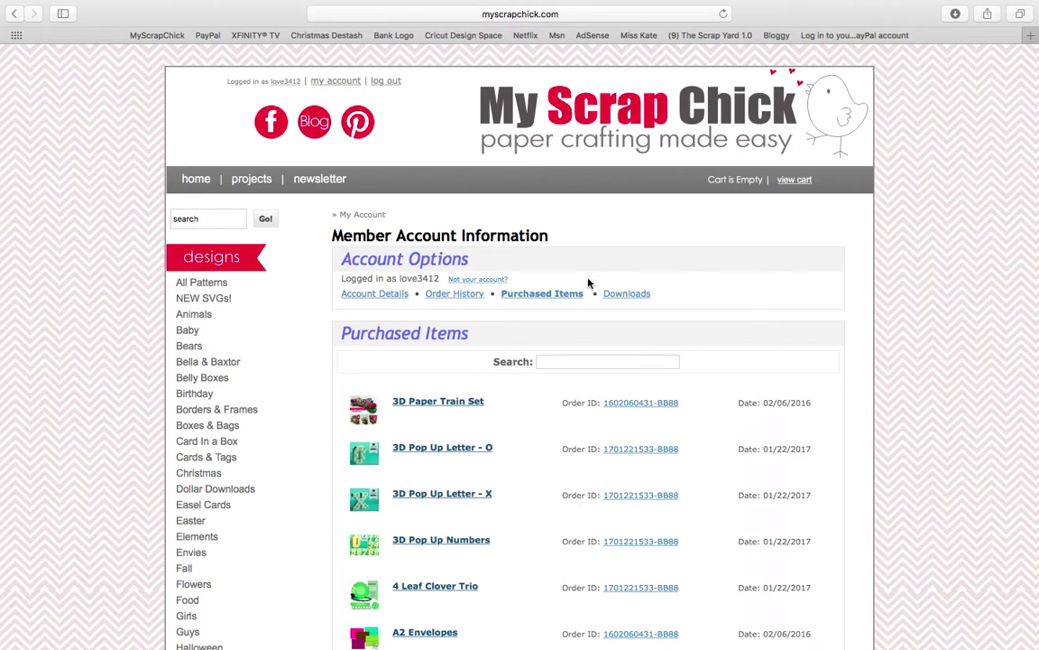
In the account's Downloads list, download MSC-A2Envelopes.zip for A2 Envelopes
click(618, 298)
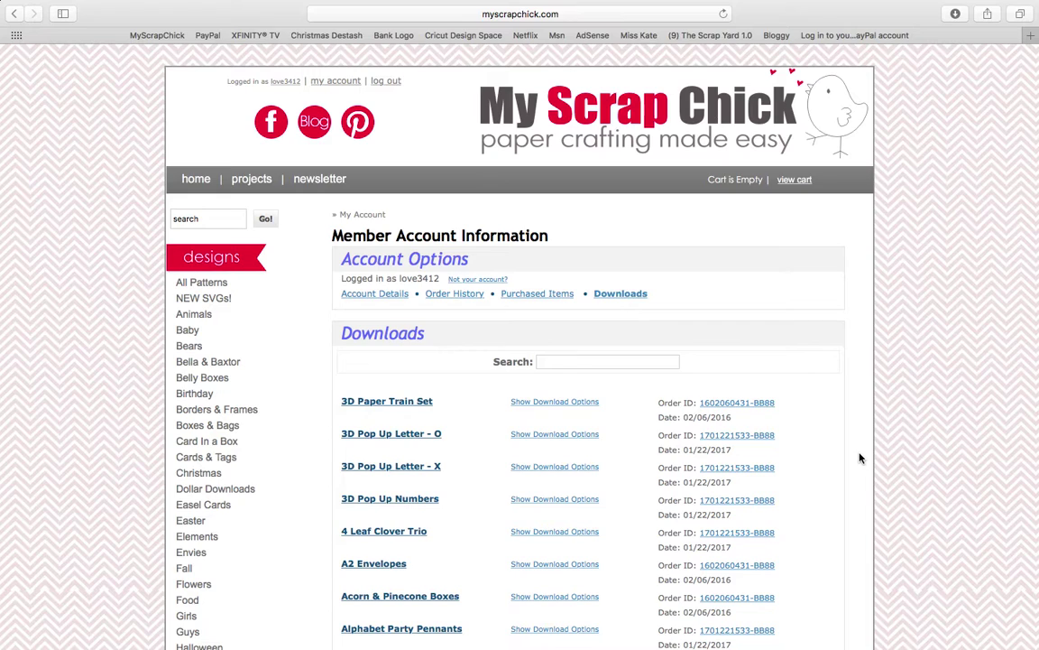
scroll(789, 473, down, 3)
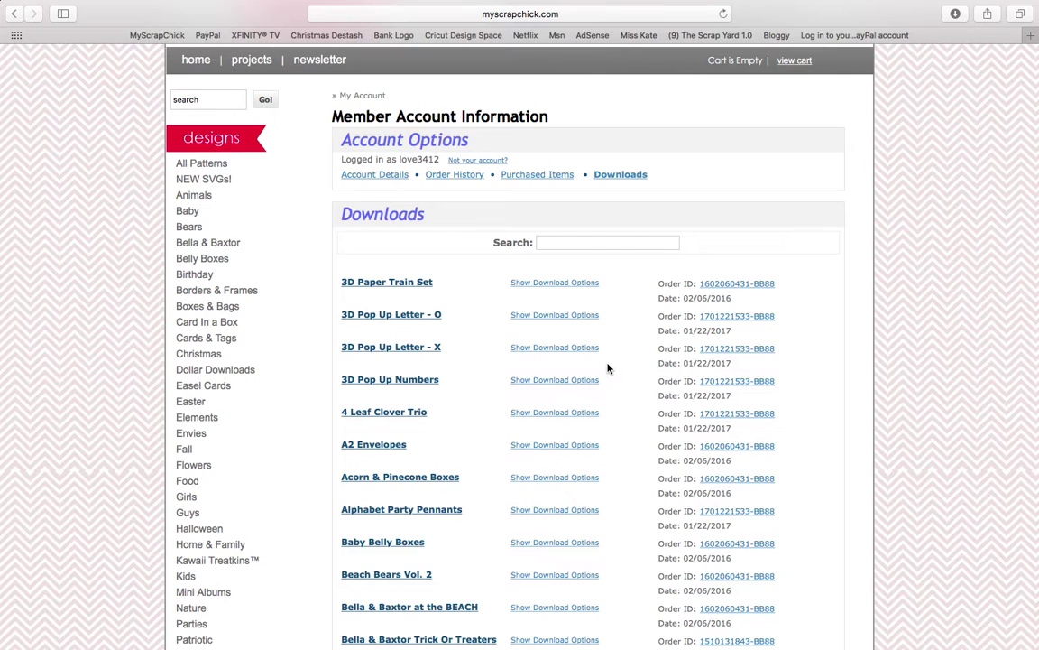
scroll(604, 370, down, 3)
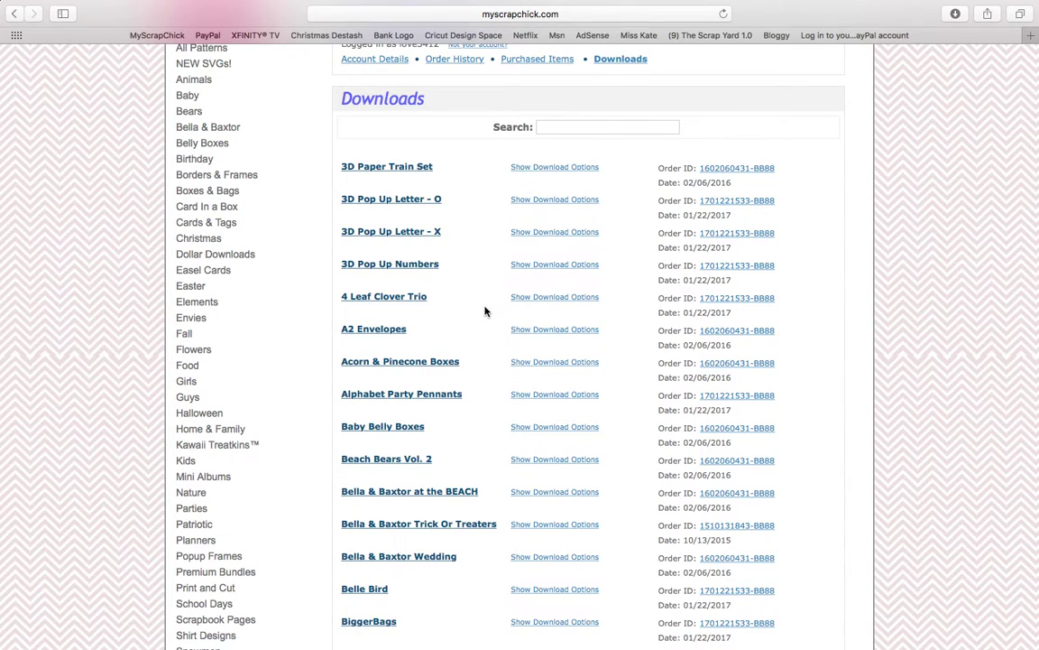
scroll(485, 310, down, 1)
scroll(484, 310, down, 3)
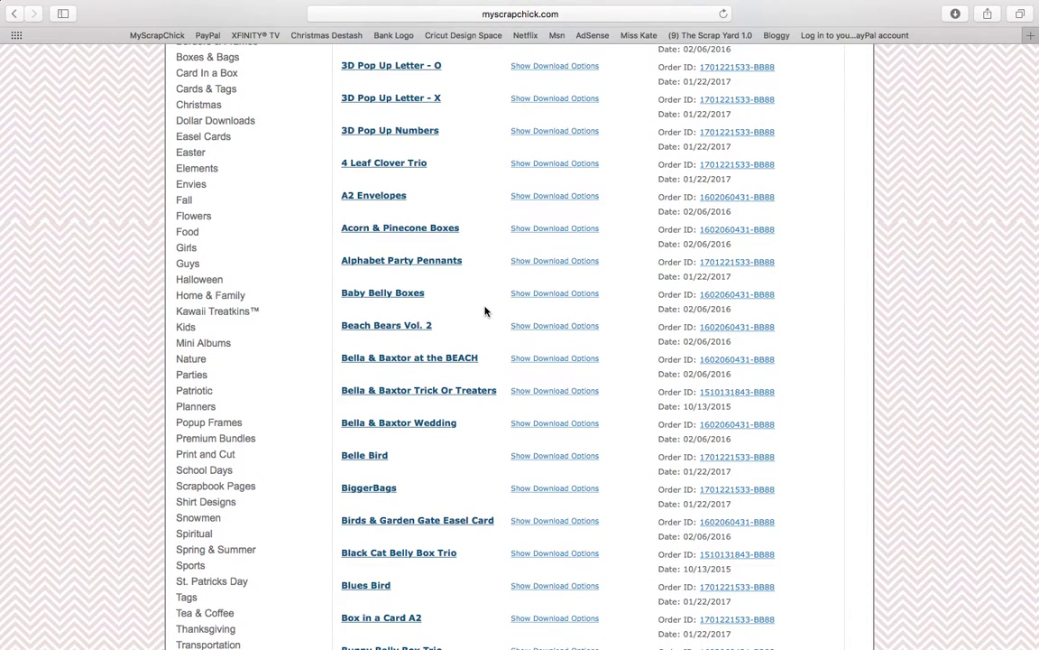
click(546, 197)
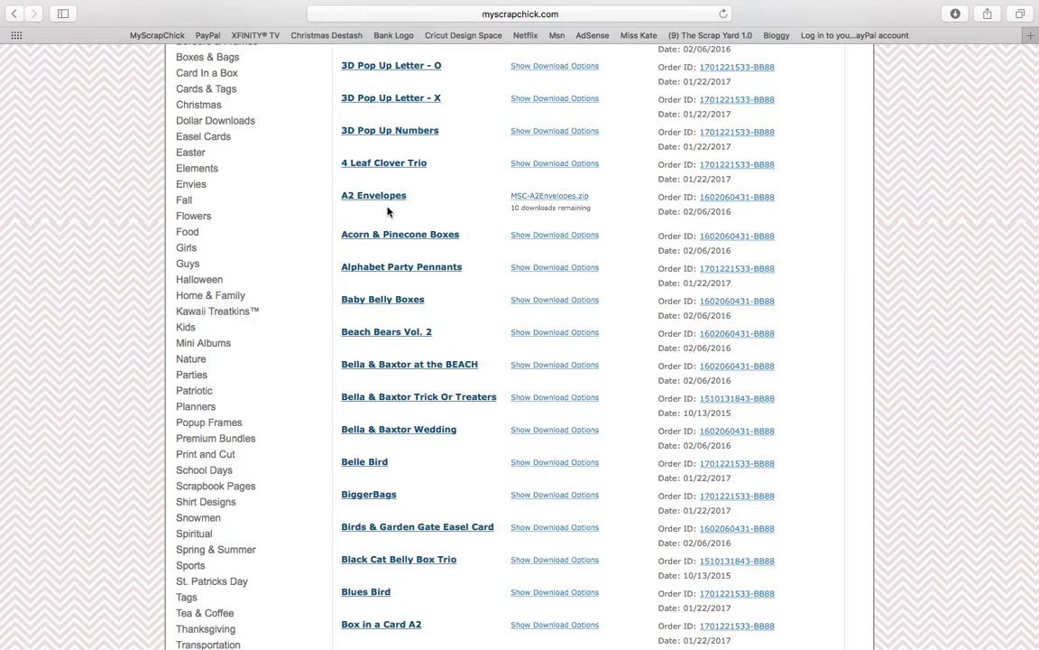
click(570, 202)
mouse_move(878, 627)
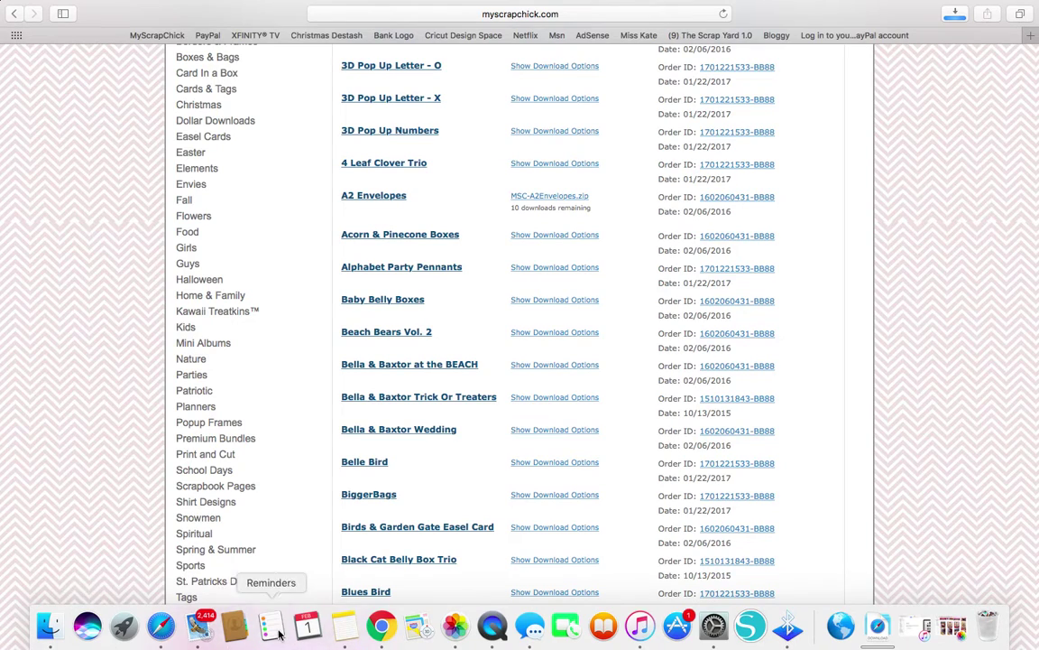
Switch to Chrome, where Cricut Design Space shows a blank Untitled Project canvas
click(382, 629)
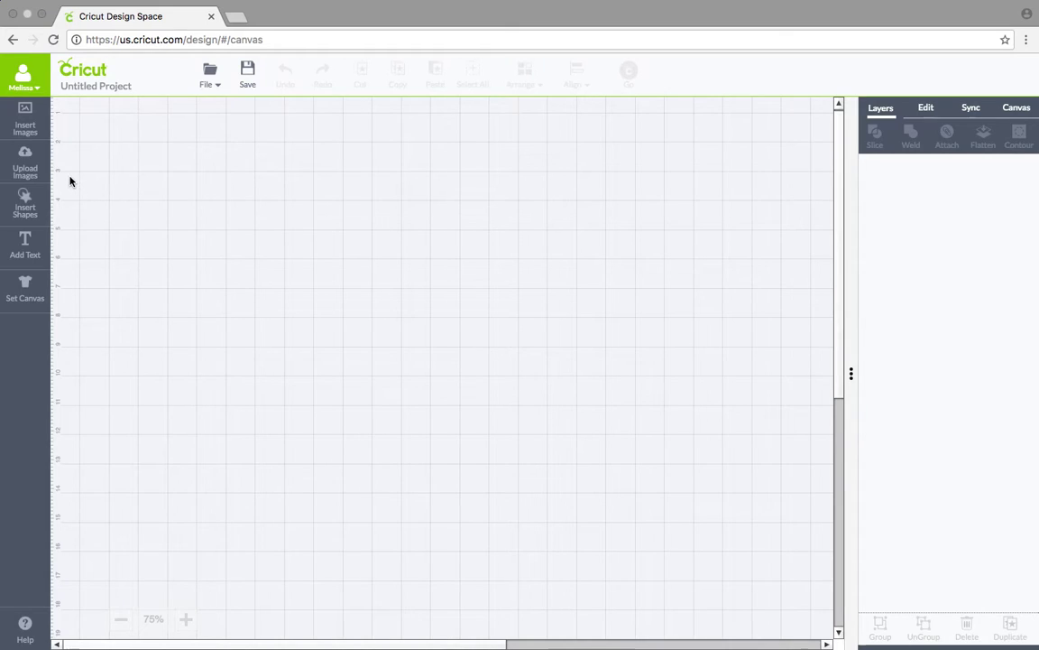
Open Upload Images and look through the Uploaded Images Library
click(25, 161)
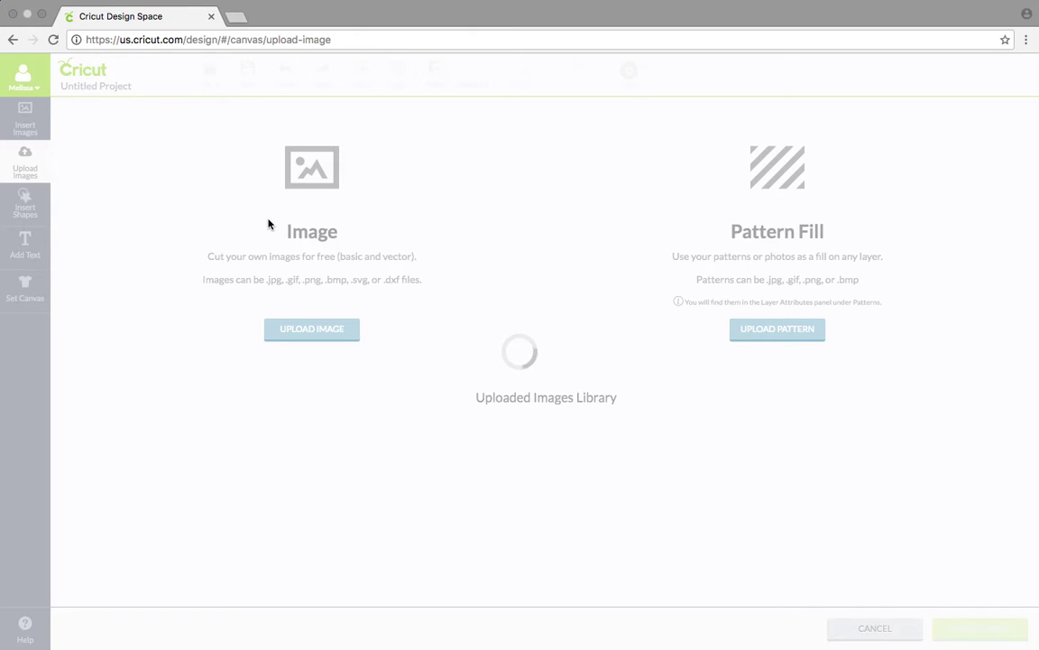
scroll(314, 378, down, 1)
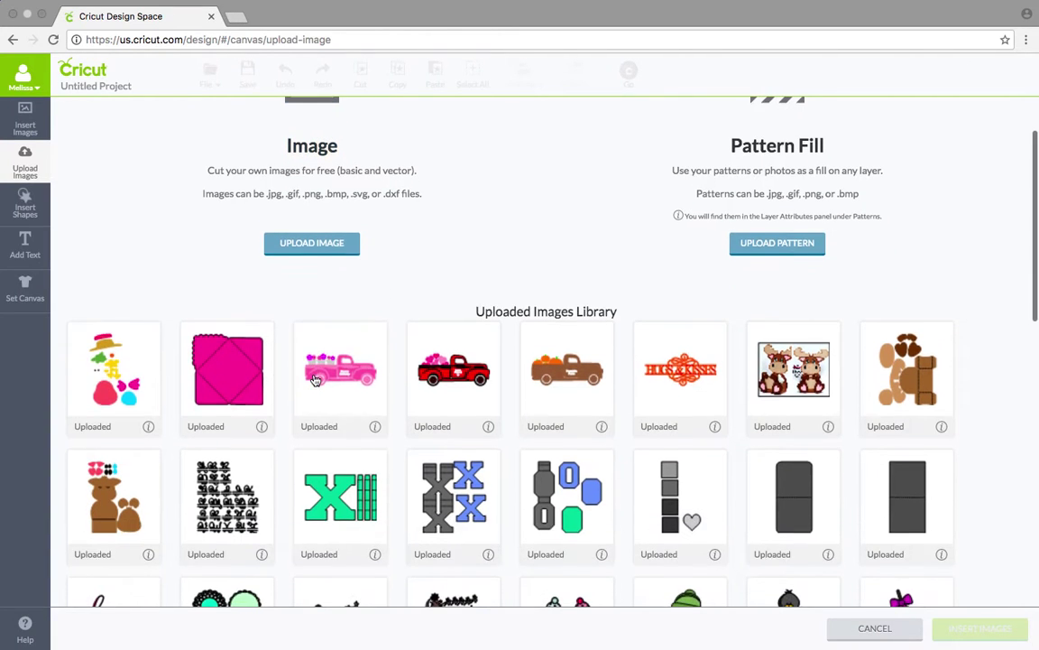
scroll(477, 465, down, 2)
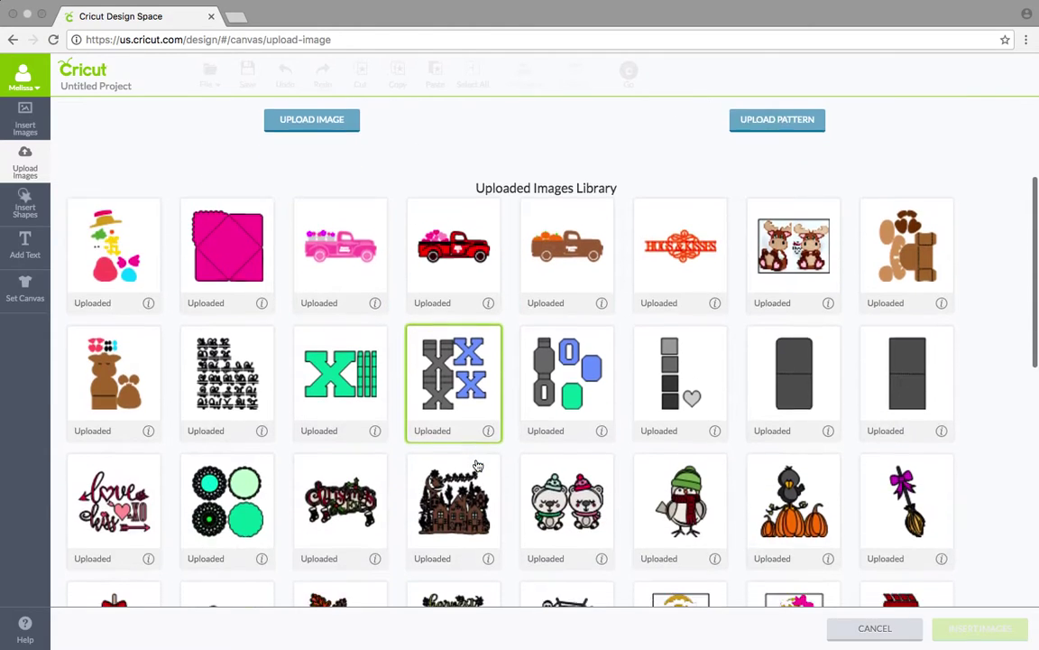
scroll(477, 465, down, 3)
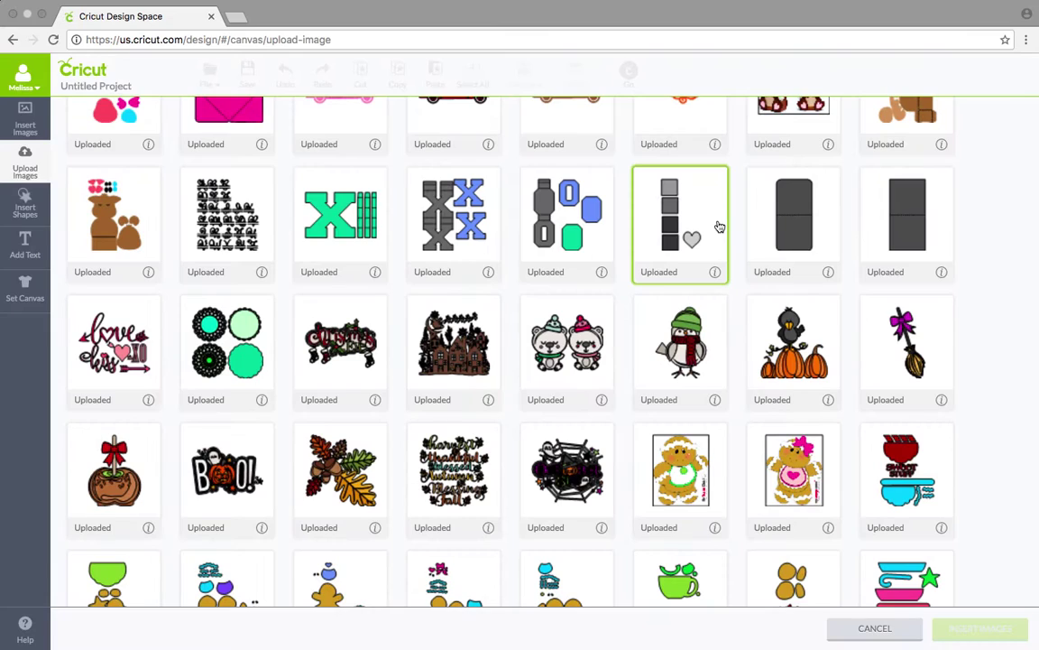
scroll(490, 343, up, 5)
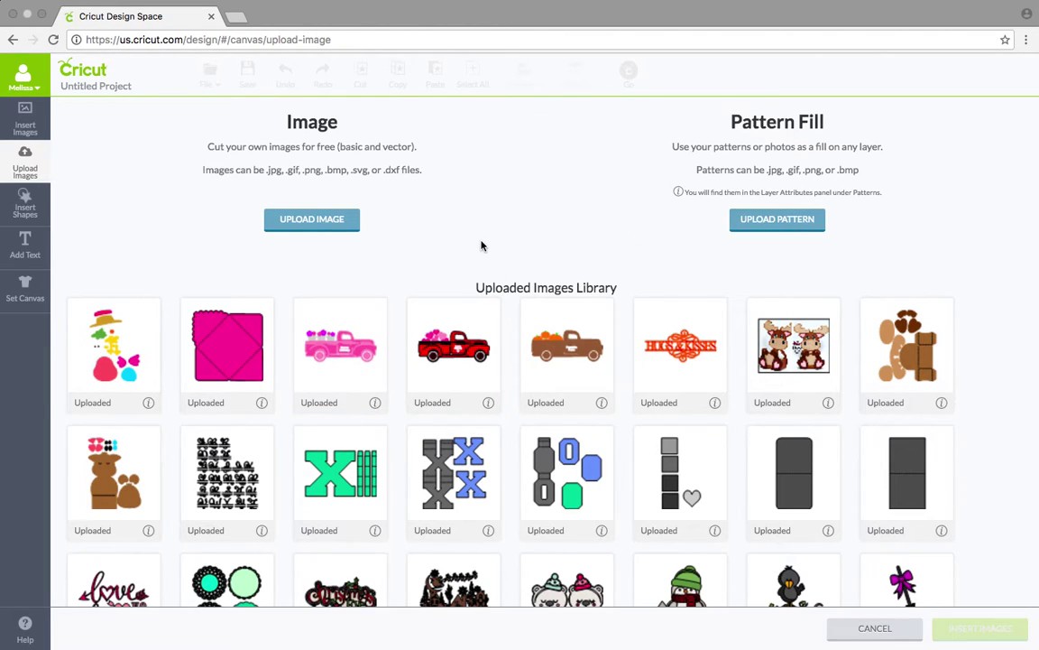
scroll(400, 209, up, 2)
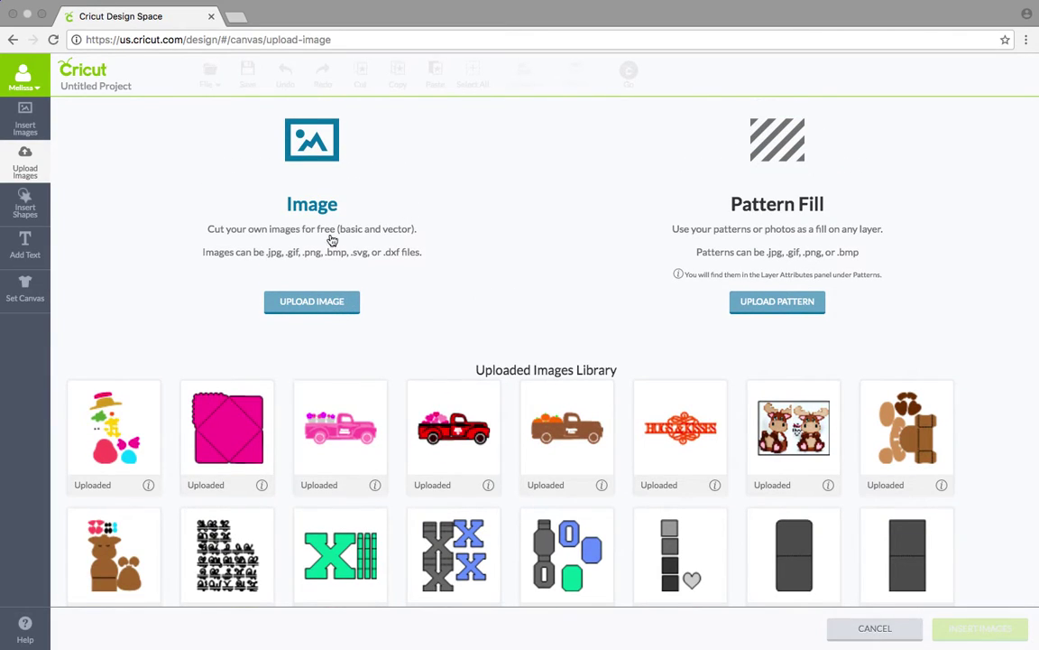
Choose Upload Image and browse for a file, opening the SVG folder
click(309, 310)
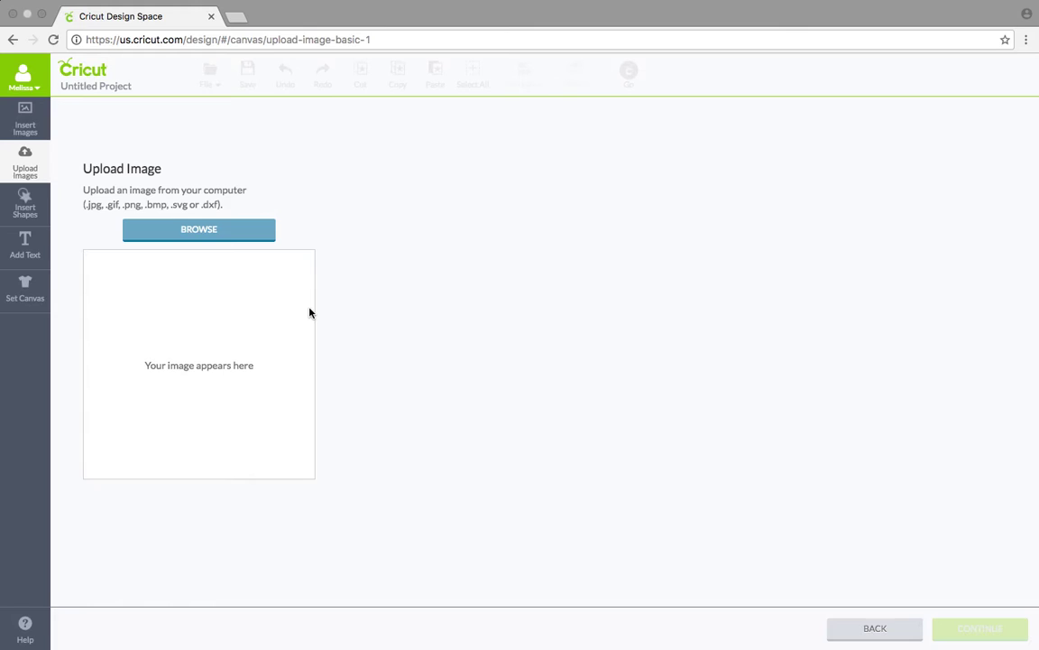
click(248, 234)
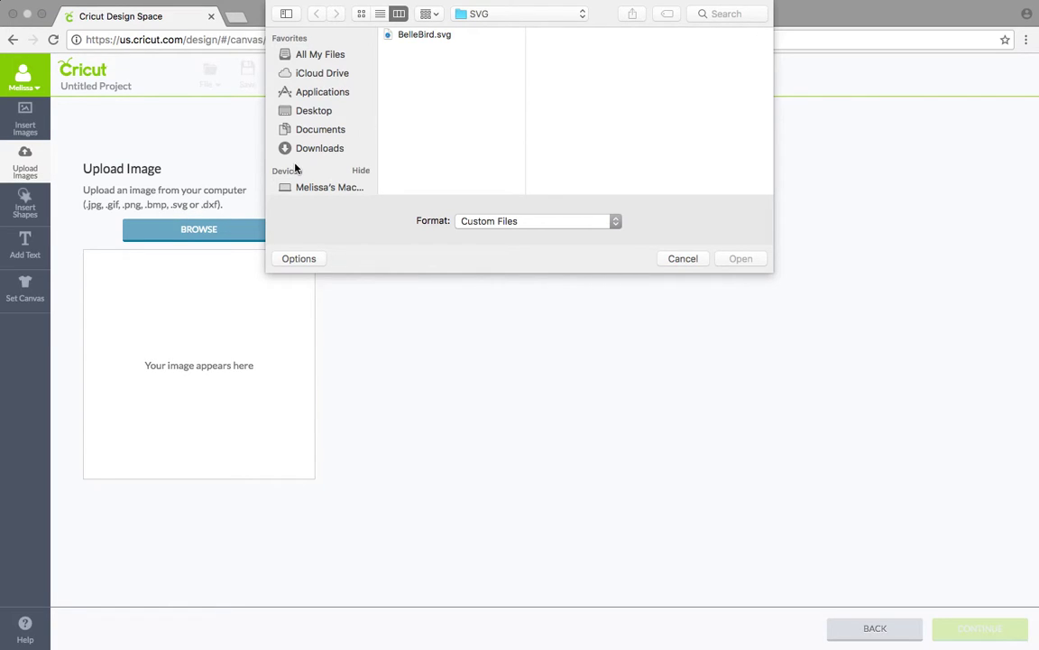
Go to the Downloads folder in the file-open dialog
scroll(295, 167, down, 3)
scroll(295, 168, up, 3)
scroll(325, 140, down, 2)
scroll(325, 140, up, 2)
click(335, 150)
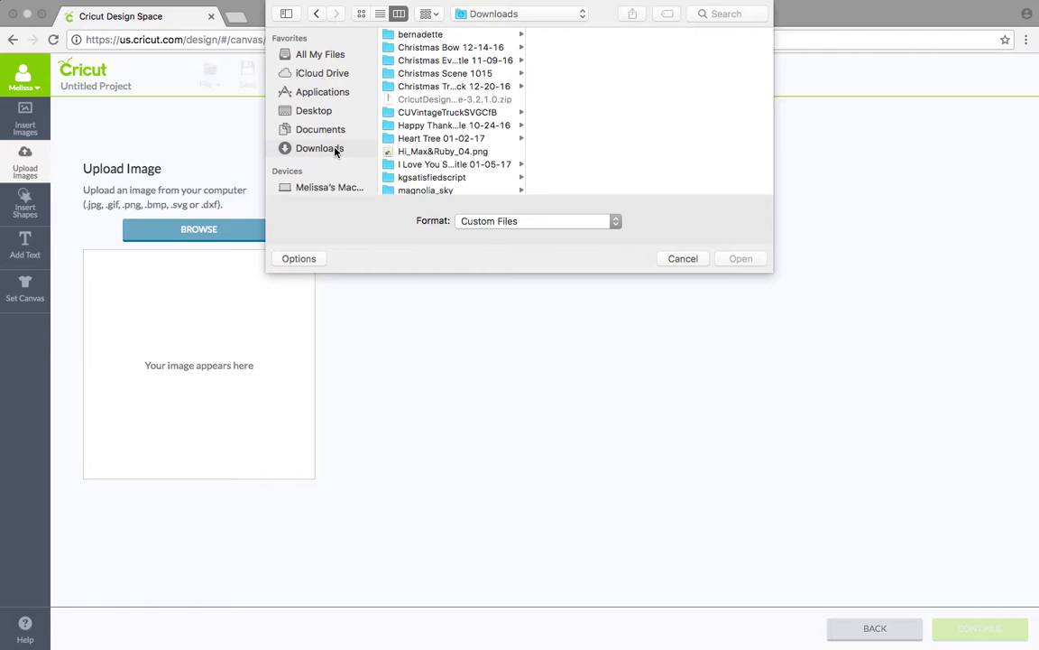
scroll(432, 149, down, 5)
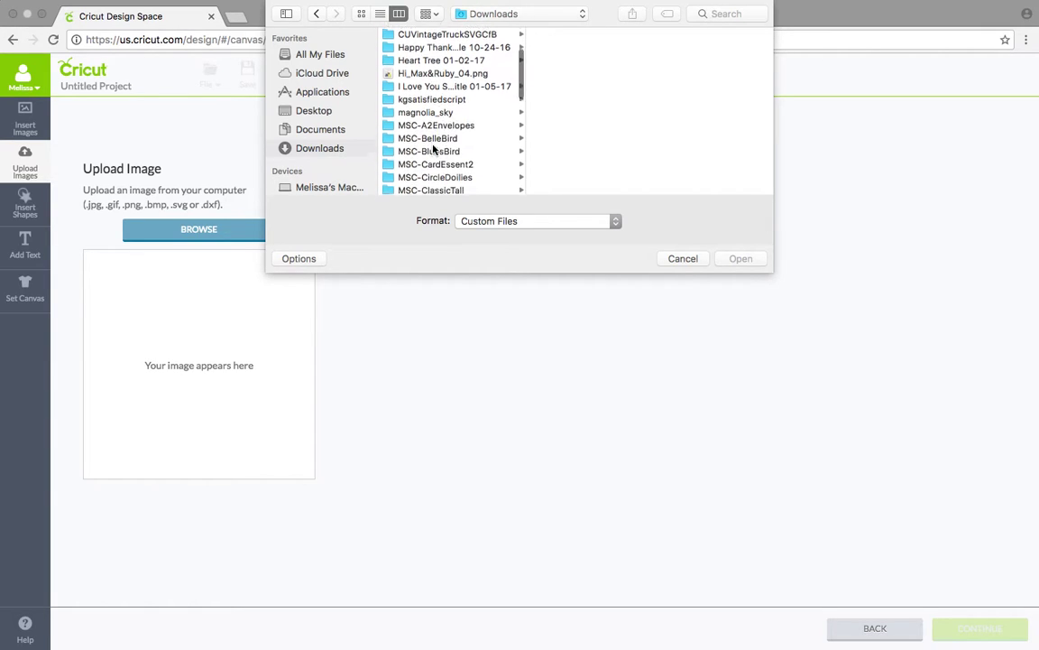
scroll(433, 148, up, 5)
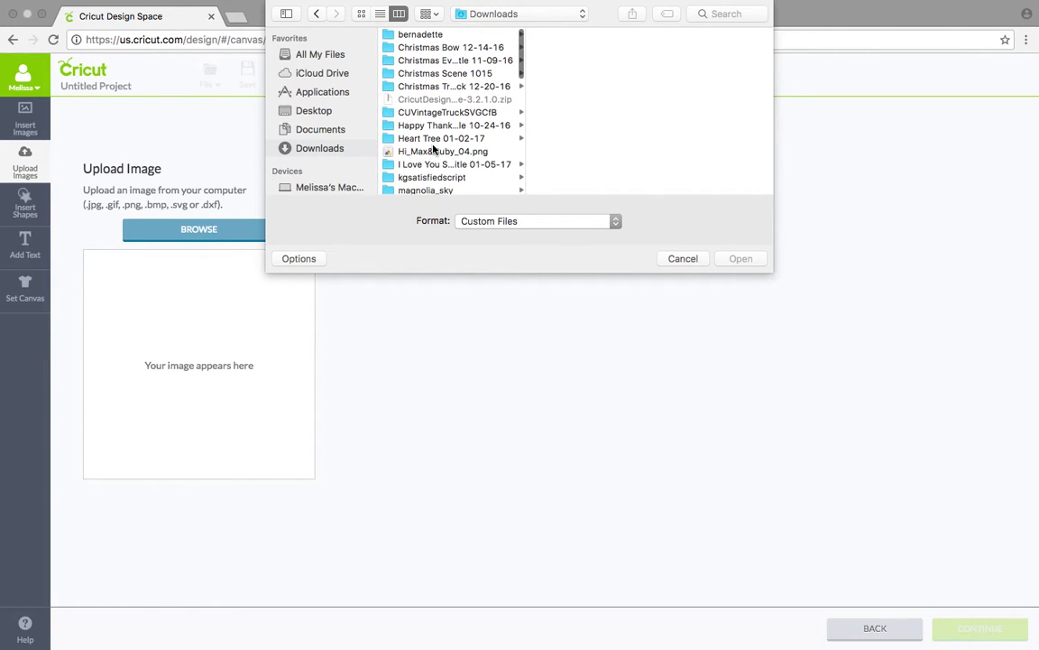
scroll(434, 149, down, 3)
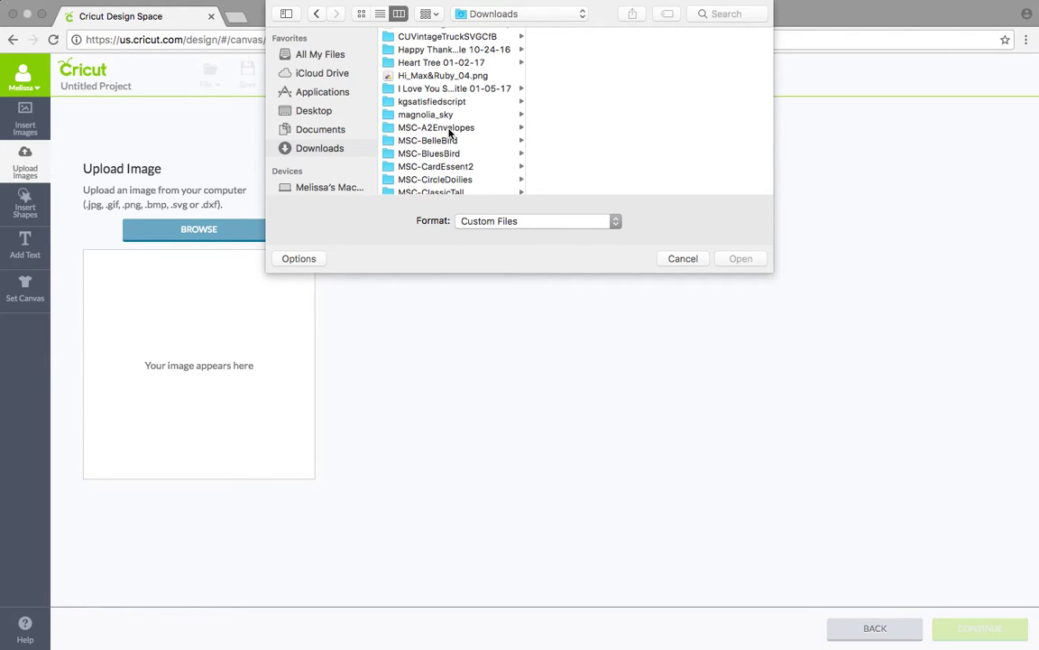
Open MSC-A2Envelopes and review its AI, DXF and SVG subfolders and scallop files
click(450, 131)
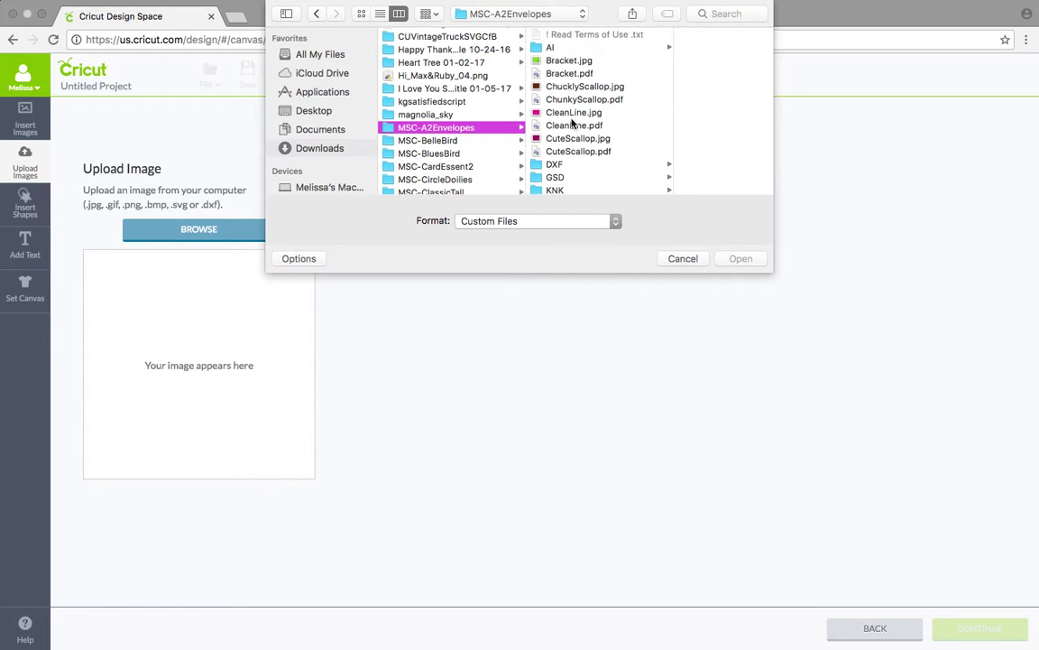
scroll(572, 127, down, 4)
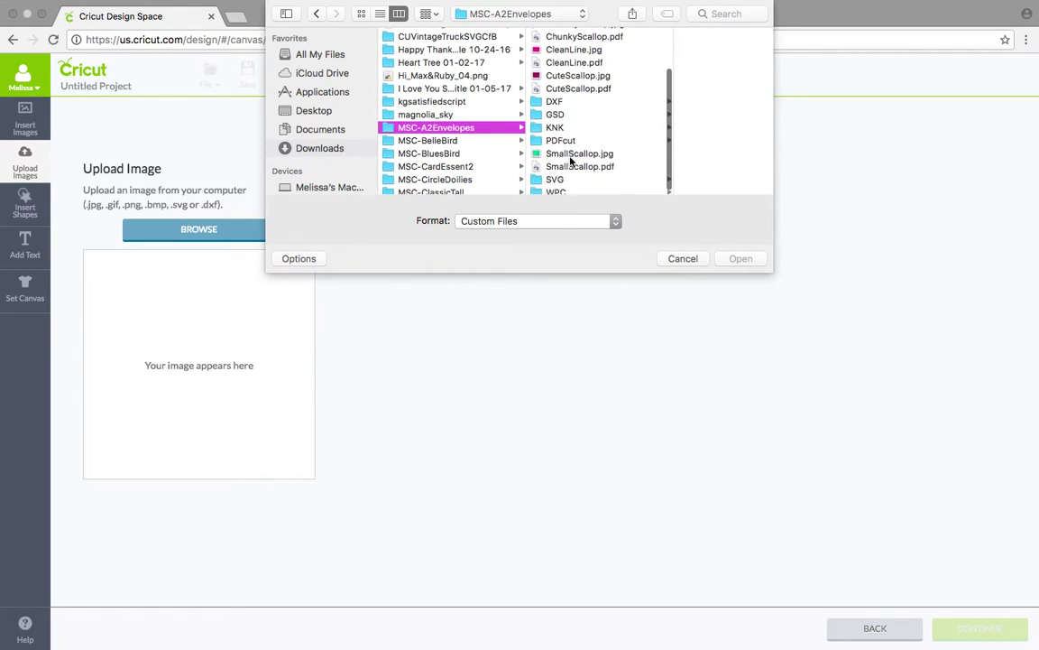
scroll(585, 133, down, 1)
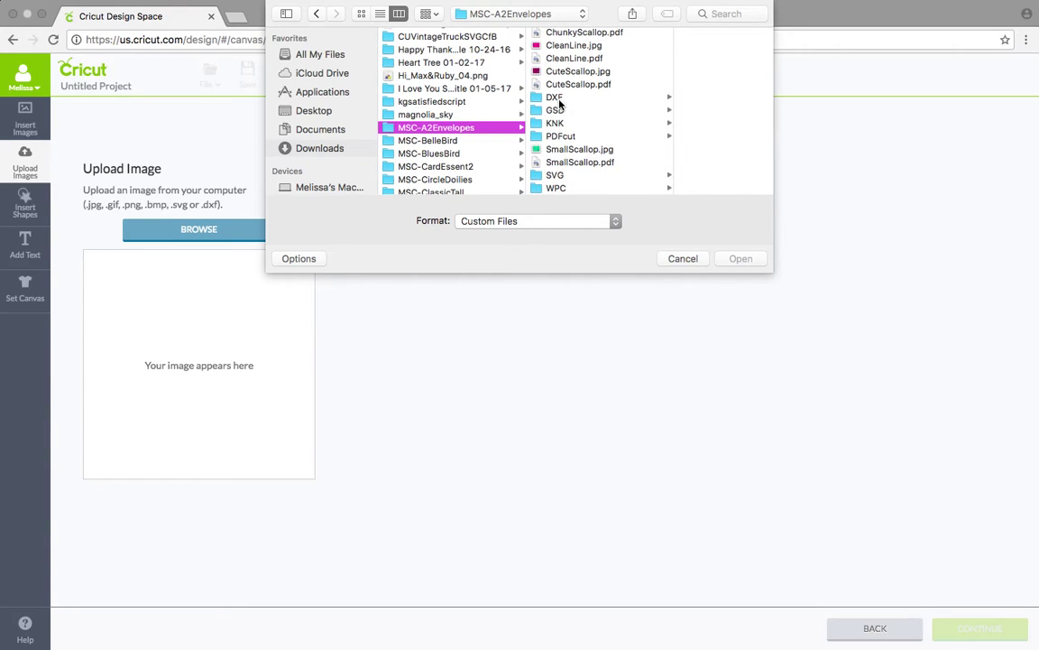
scroll(587, 123, down, 1)
scroll(582, 135, up, 1)
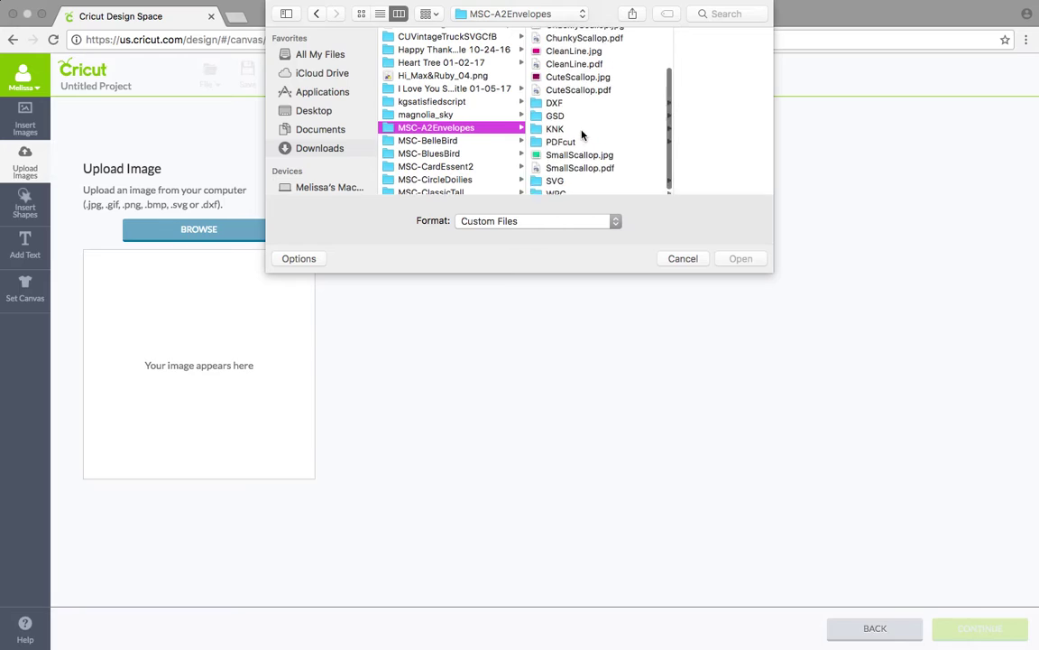
scroll(582, 136, up, 5)
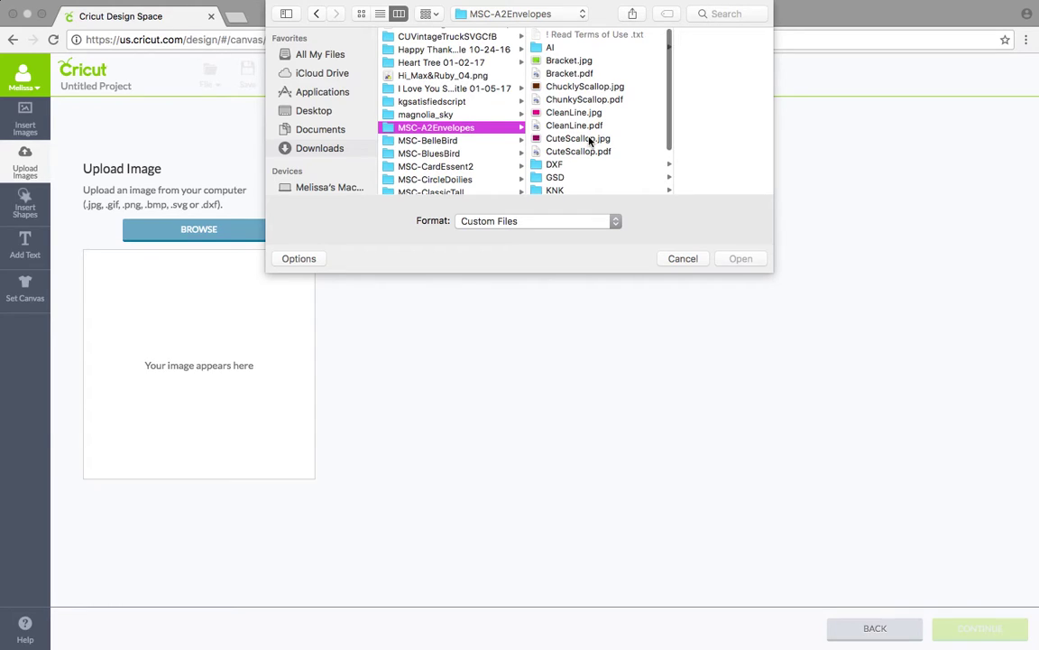
scroll(589, 140, down, 3)
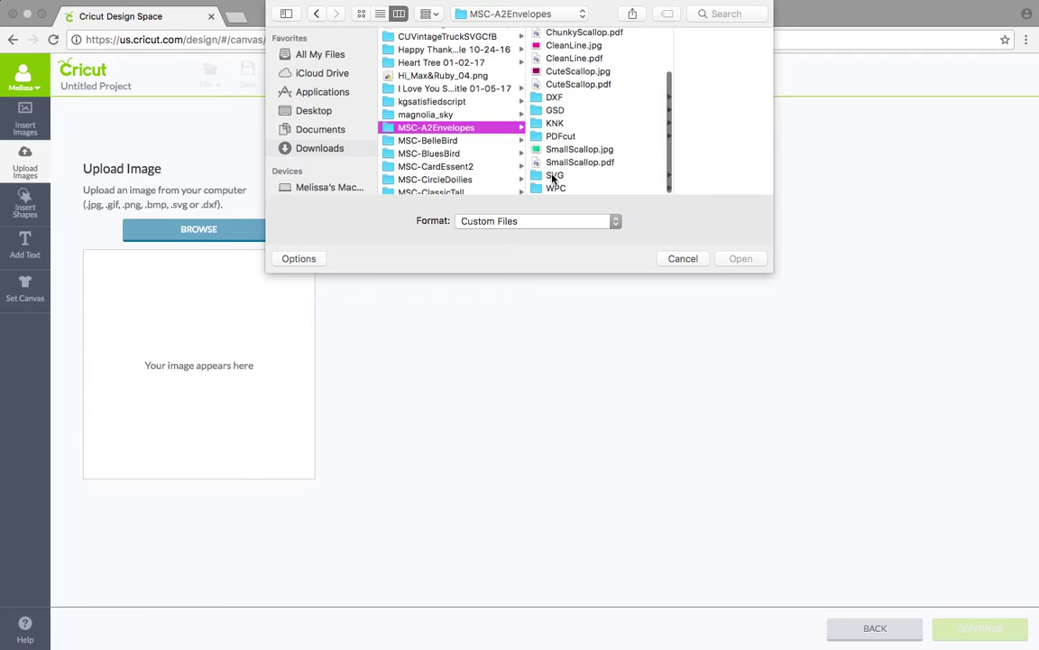
Preview SmallScallop, CleanLine, ChunkyScallop and Bracket SVGs, then open CuteScallop.svg
click(554, 175)
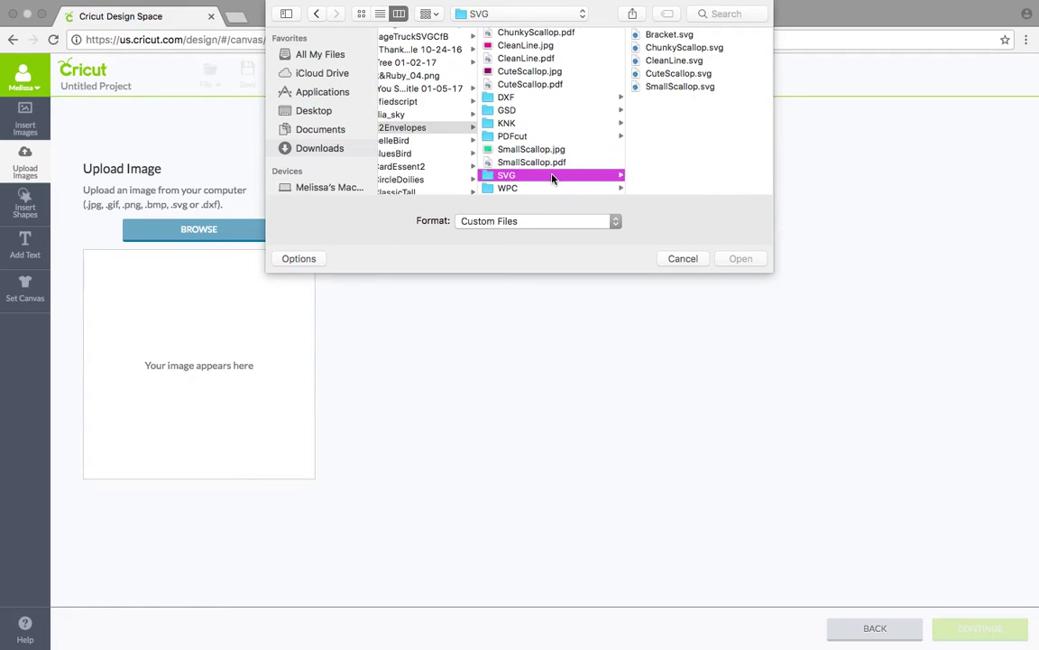
click(670, 87)
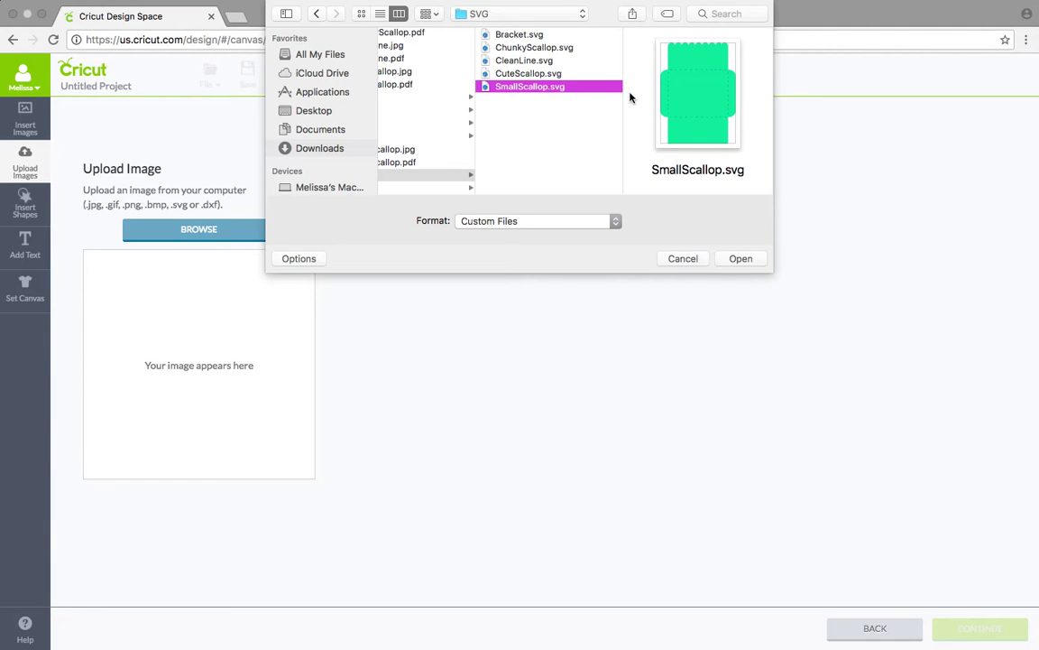
click(493, 74)
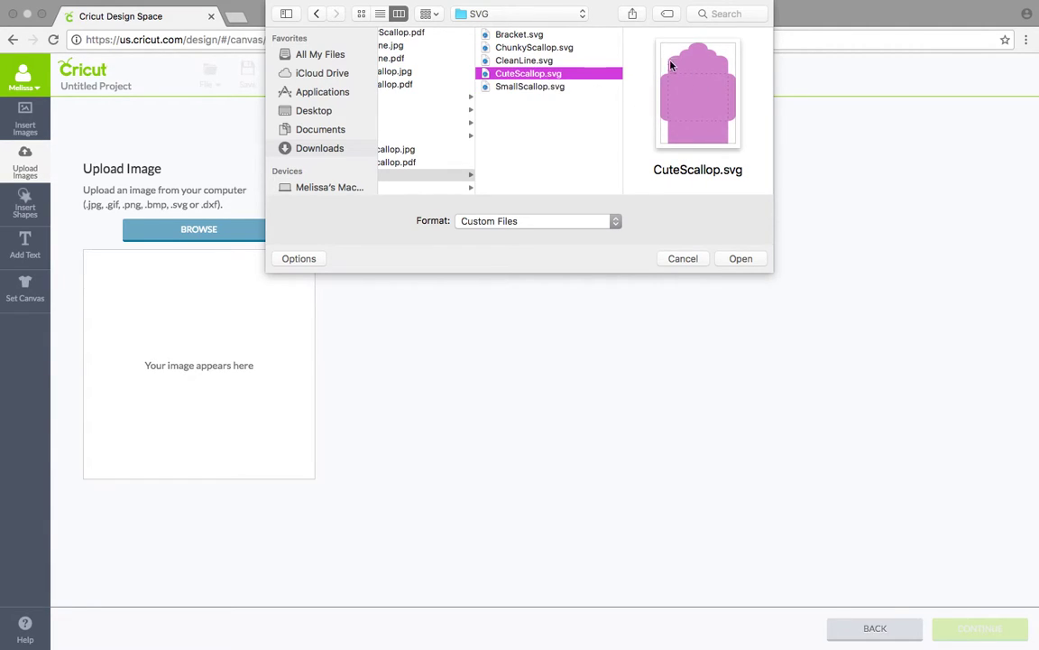
click(538, 61)
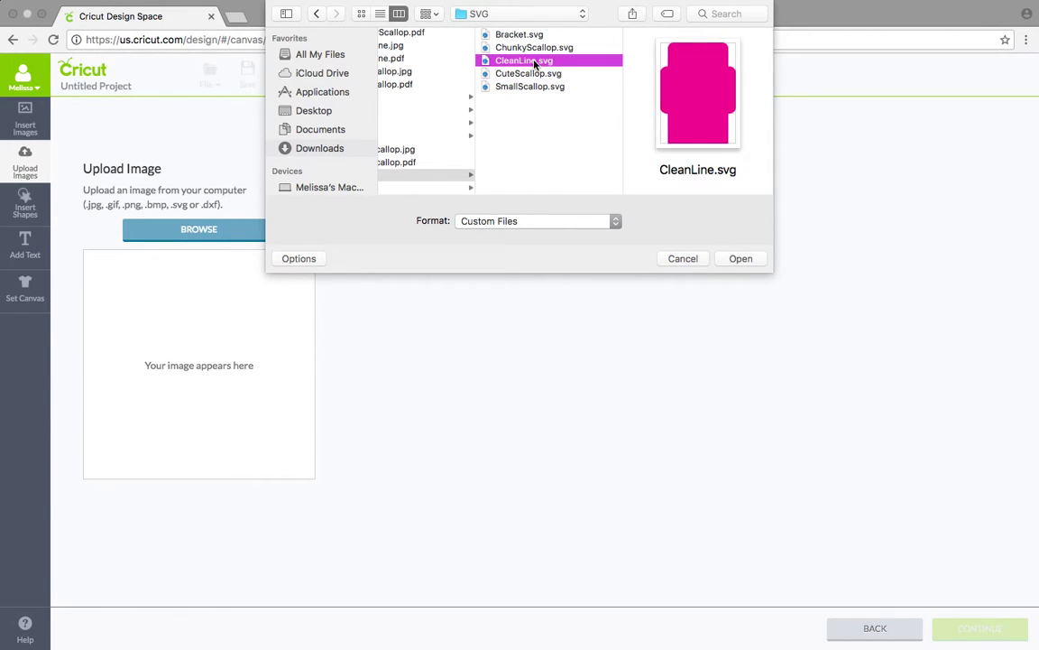
click(535, 51)
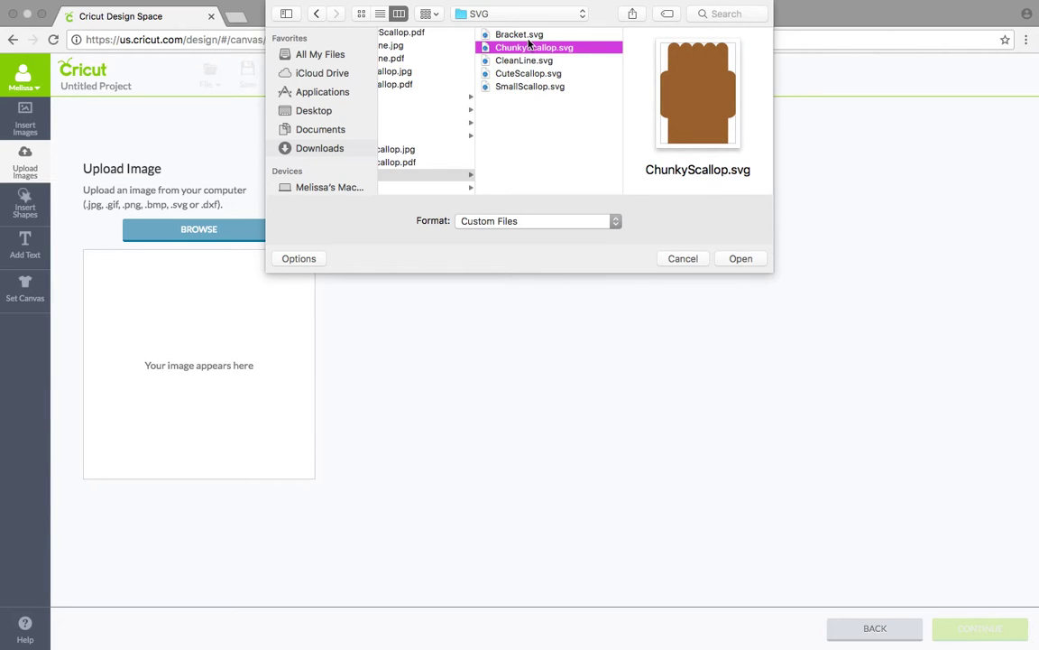
click(528, 38)
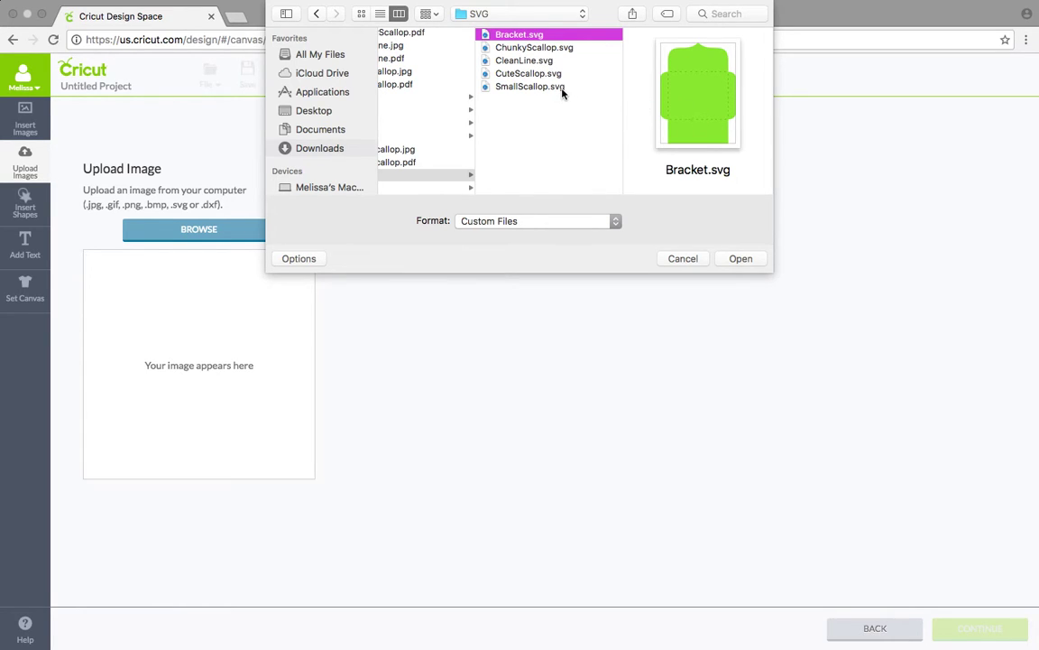
click(528, 75)
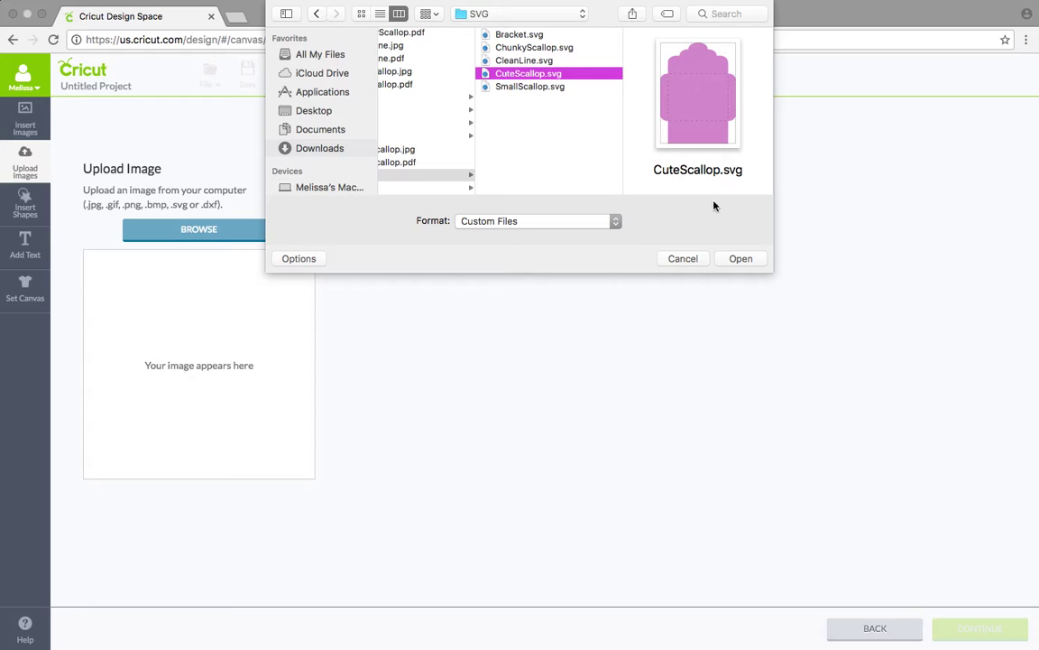
click(737, 265)
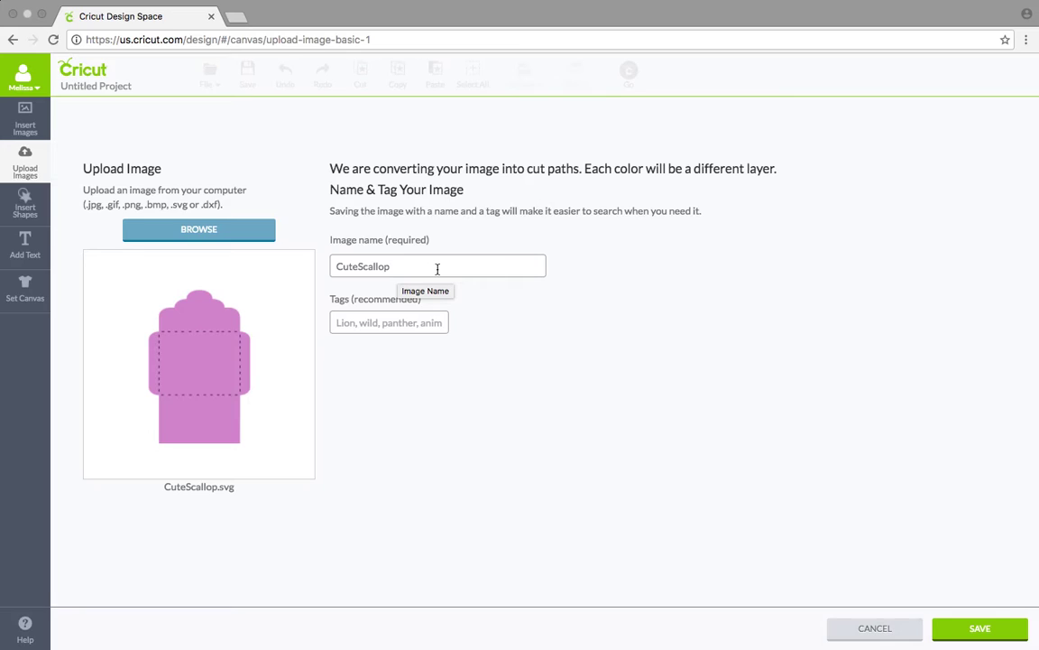
Append 'Envelope A2' to the image name so it reads CuteScallop Envelope A2
click(393, 267)
text(Envelope A2)
Save the upload, select the CuteScallop Envelope A2 thumbnail and confirm its name
click(985, 631)
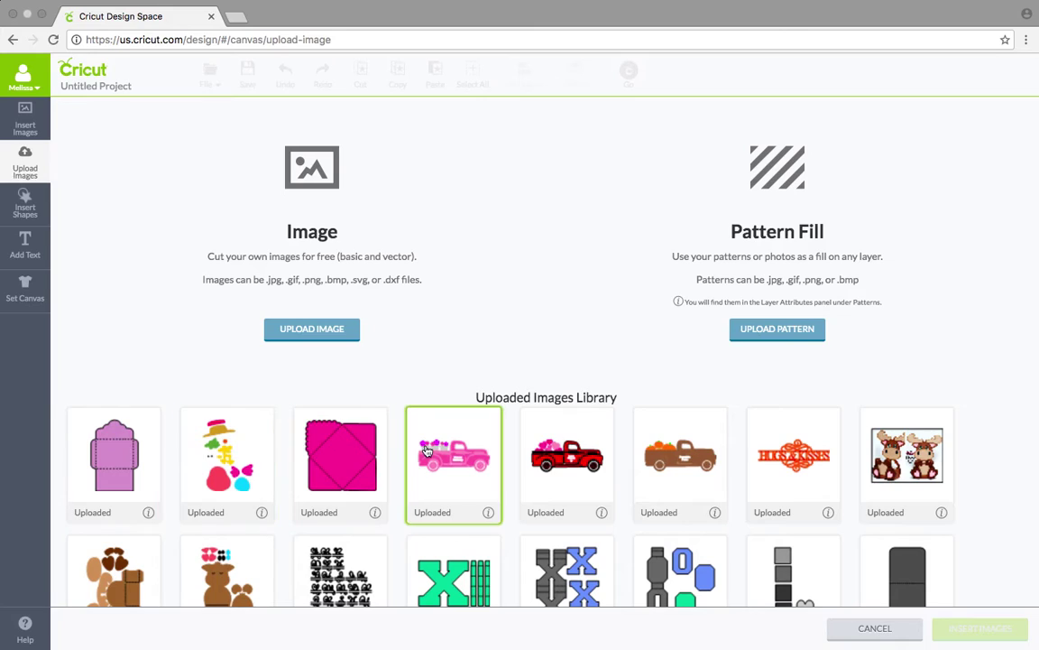
click(95, 466)
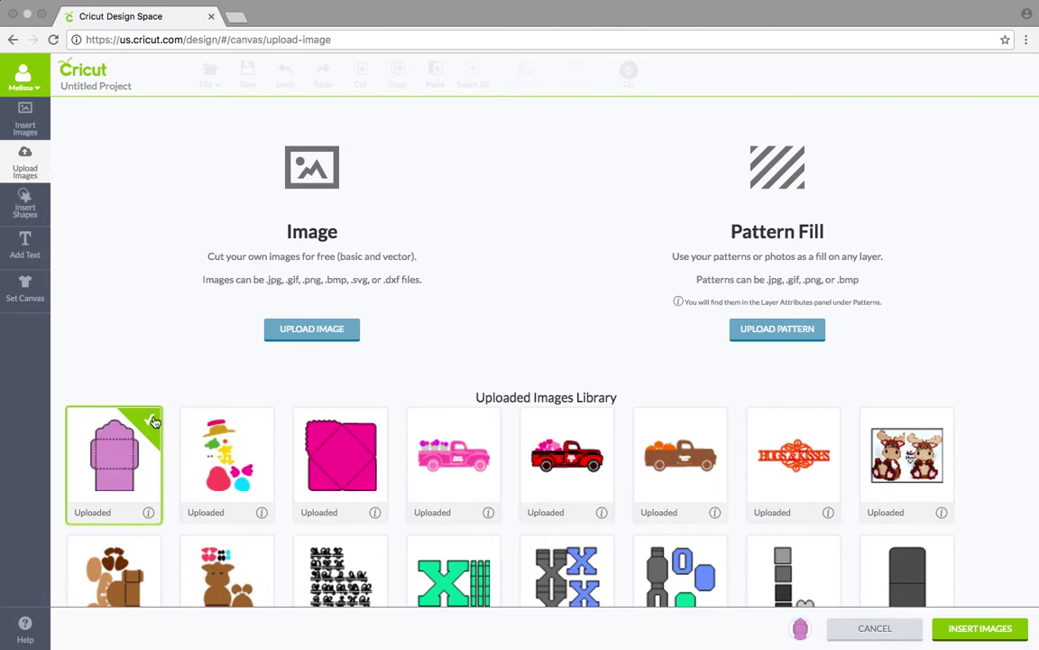
click(150, 513)
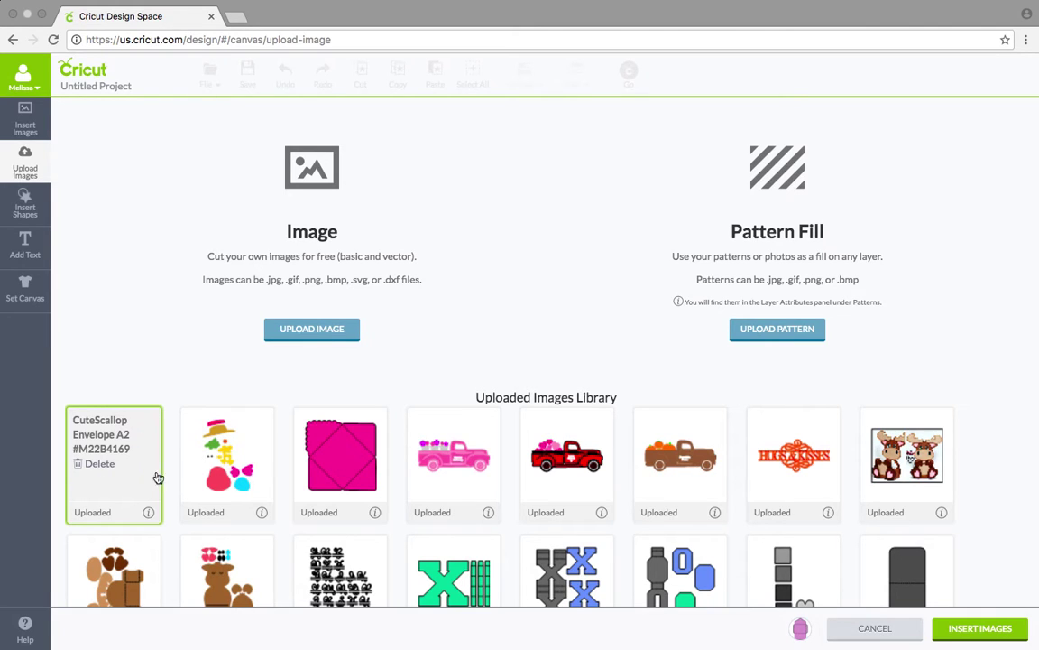
Scroll the uploaded library and check the Mrs Claus image's name
scroll(172, 486, down, 5)
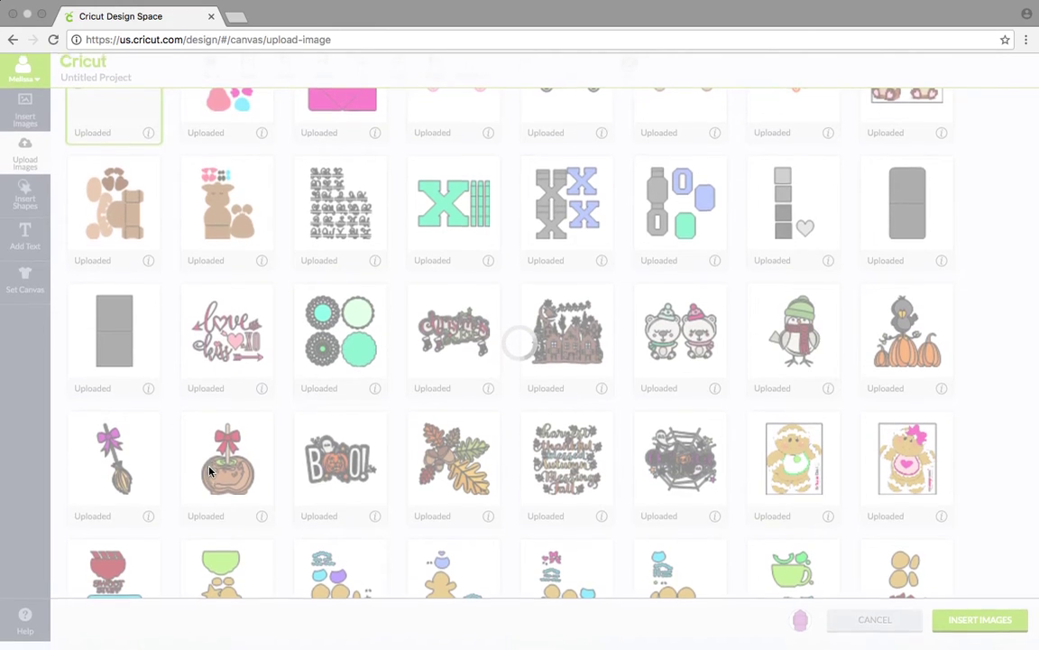
scroll(209, 470, down, 3)
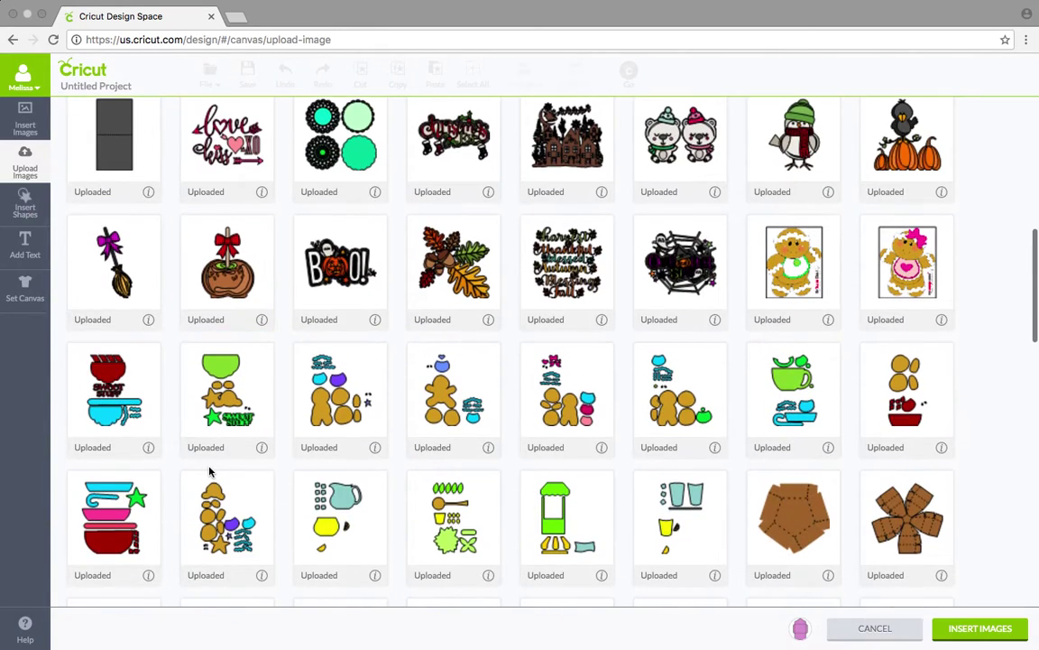
scroll(209, 470, down, 10)
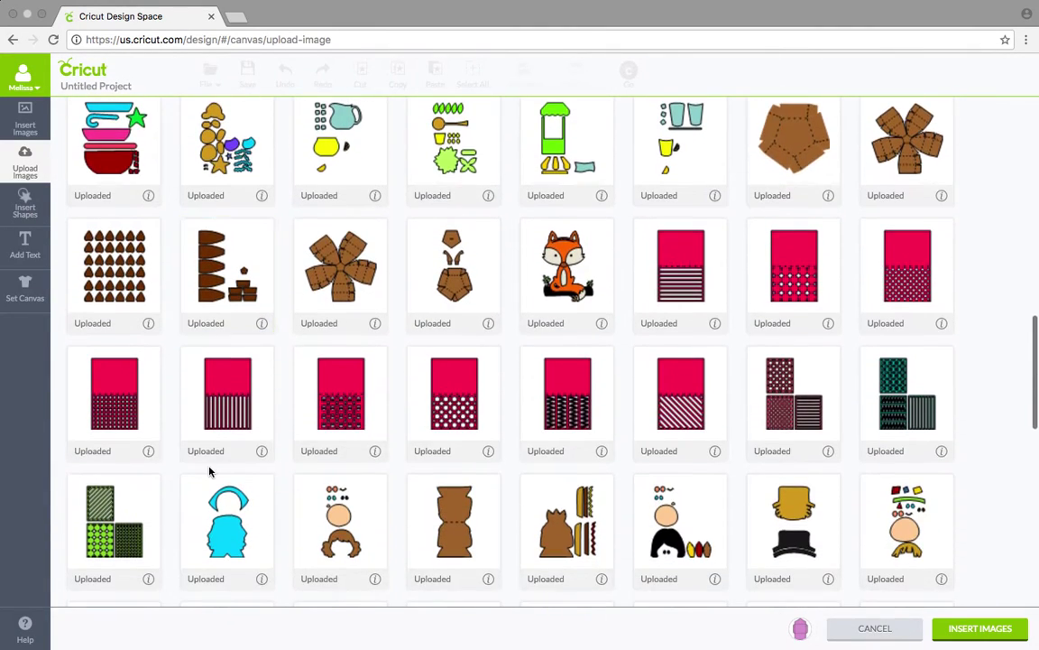
scroll(209, 470, down, 2)
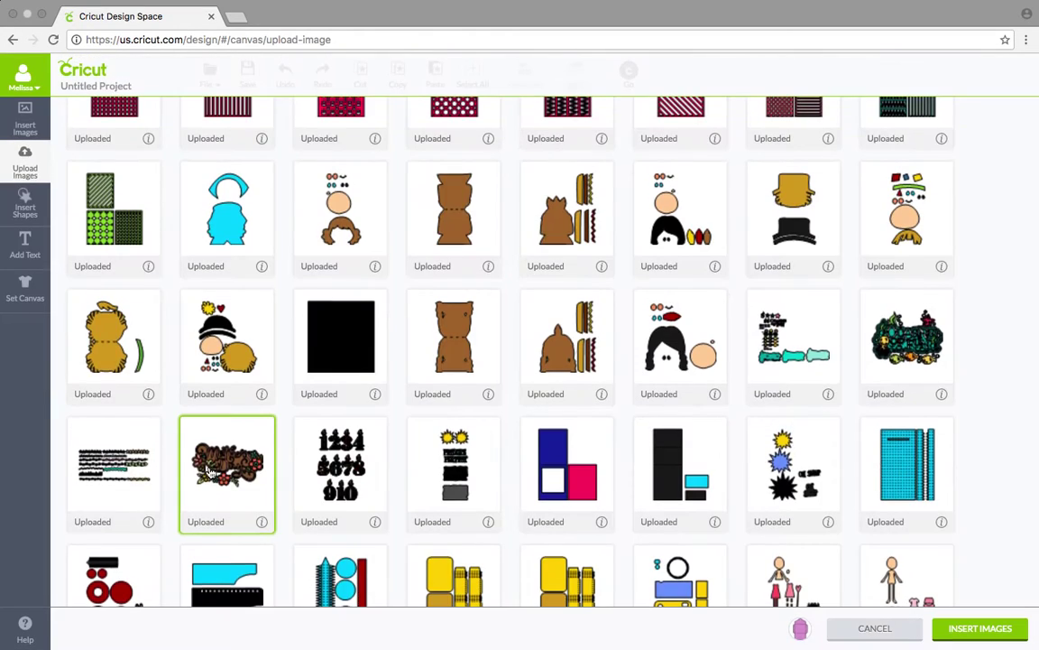
scroll(209, 470, down, 3)
scroll(209, 470, down, 5)
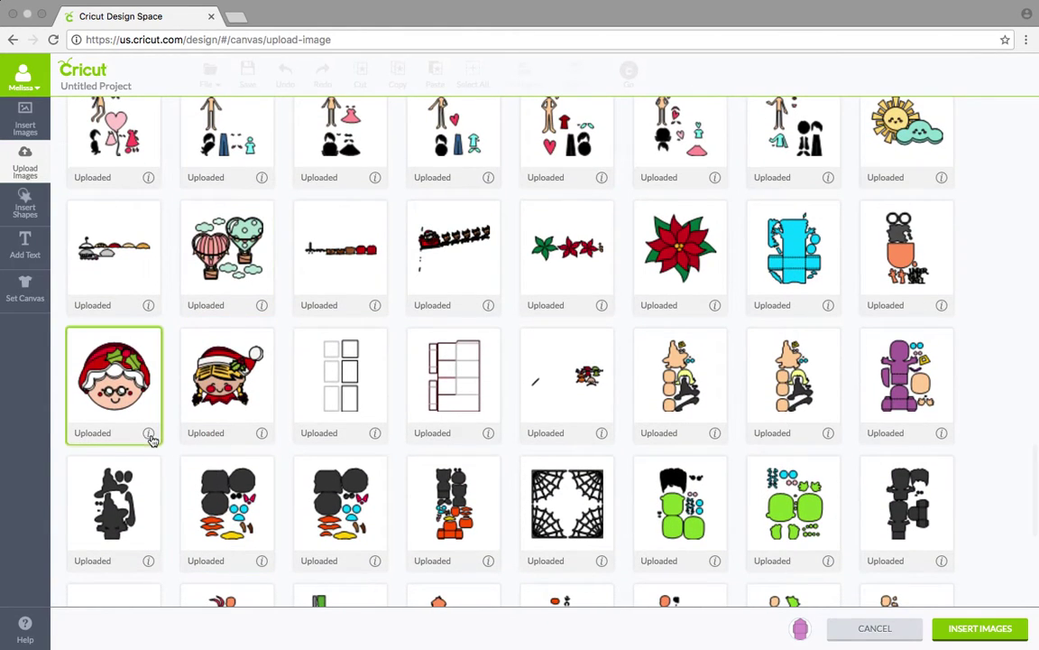
click(149, 433)
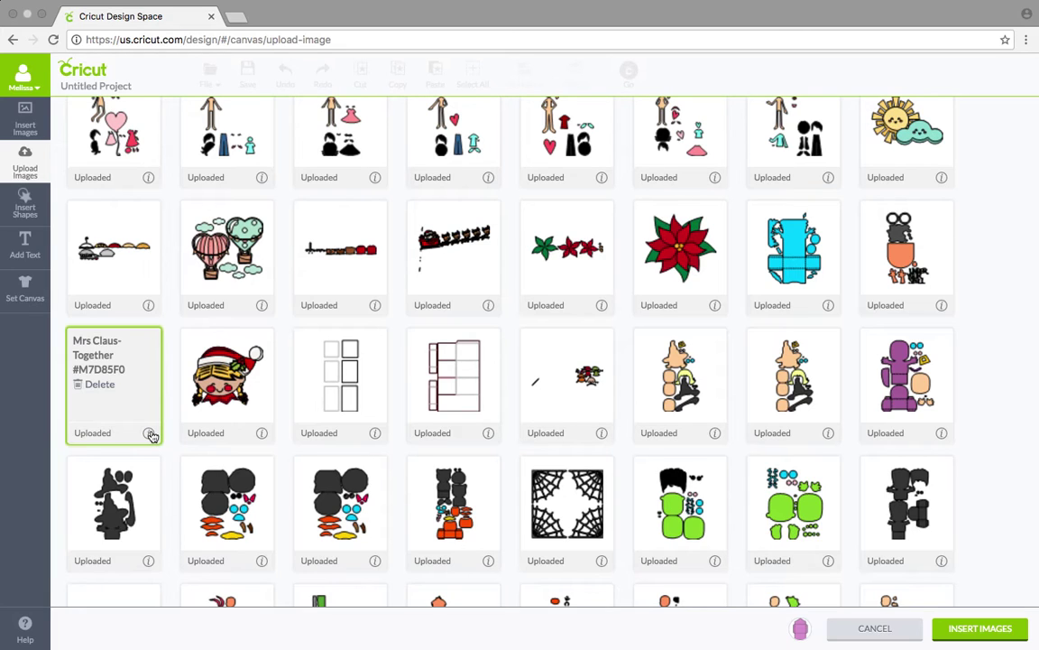
scroll(151, 436, down, 5)
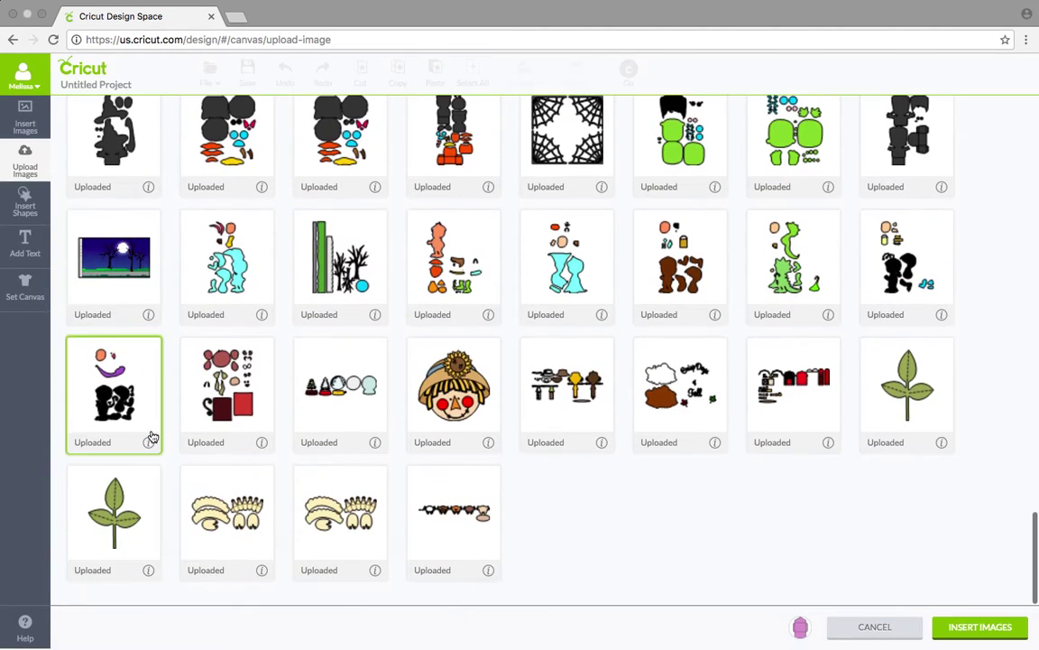
scroll(154, 436, up, 15)
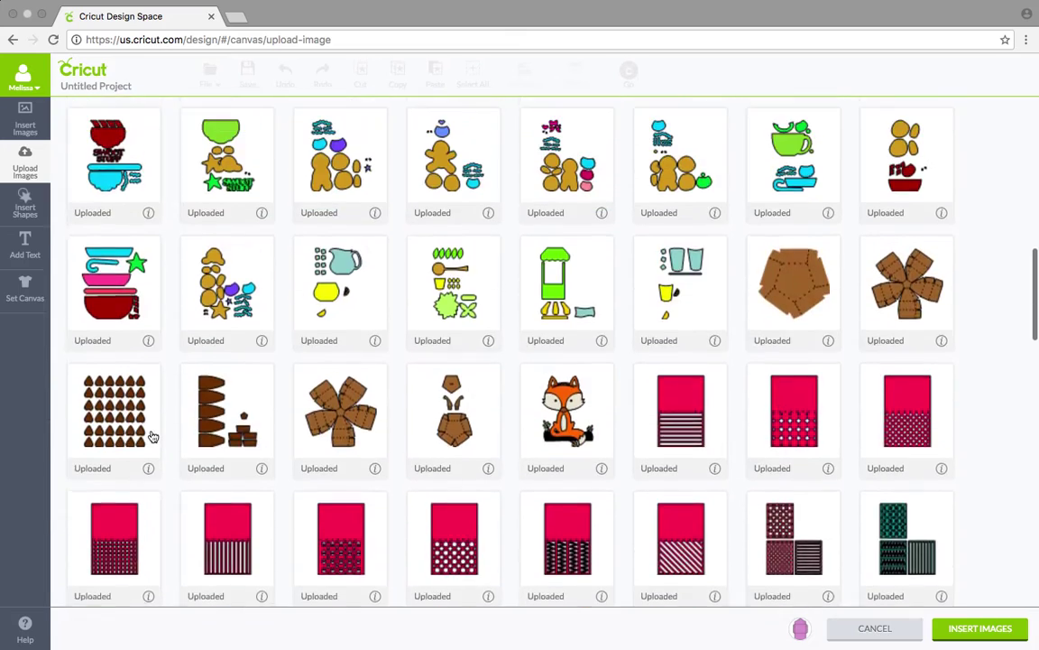
scroll(153, 437, down, 10)
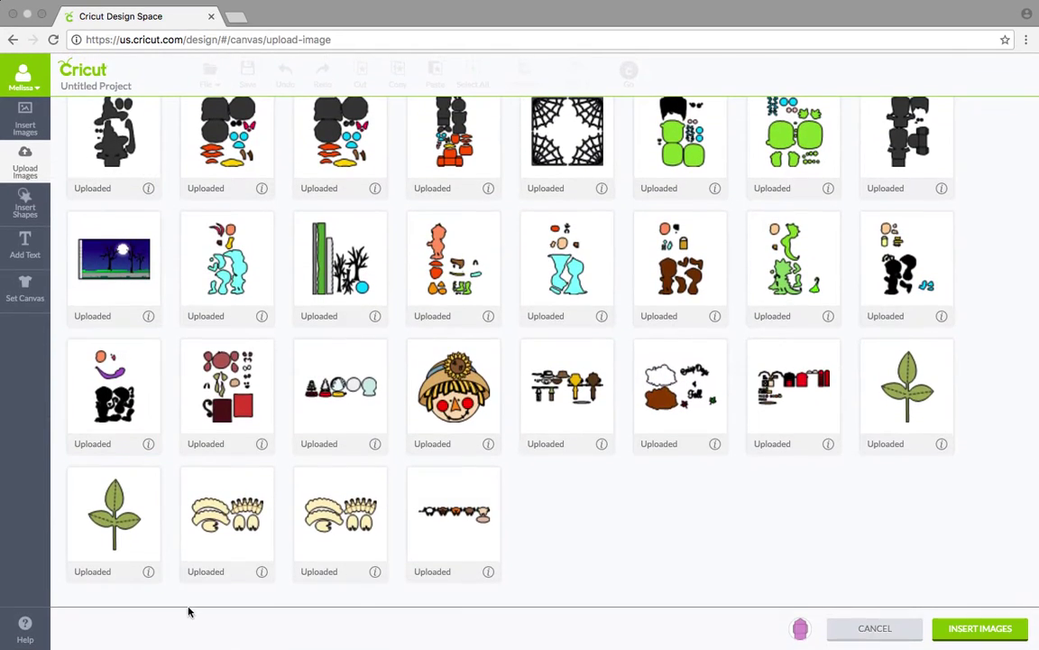
Delete one Rose_blossom upload, then insert CuteScallop Envelope A2 onto the canvas
click(261, 572)
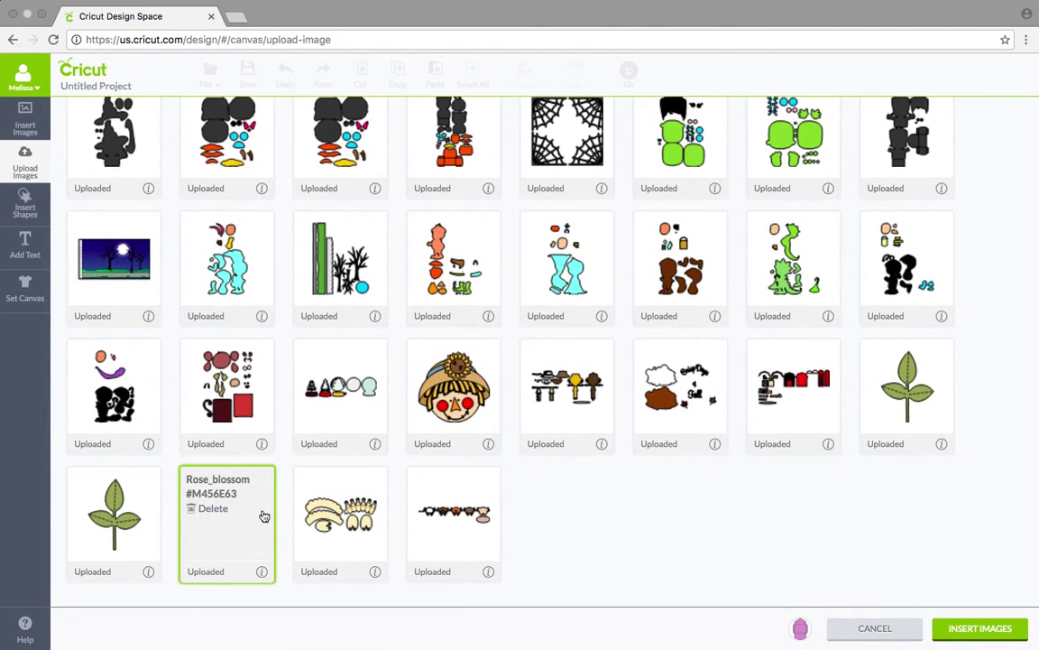
click(375, 571)
click(325, 508)
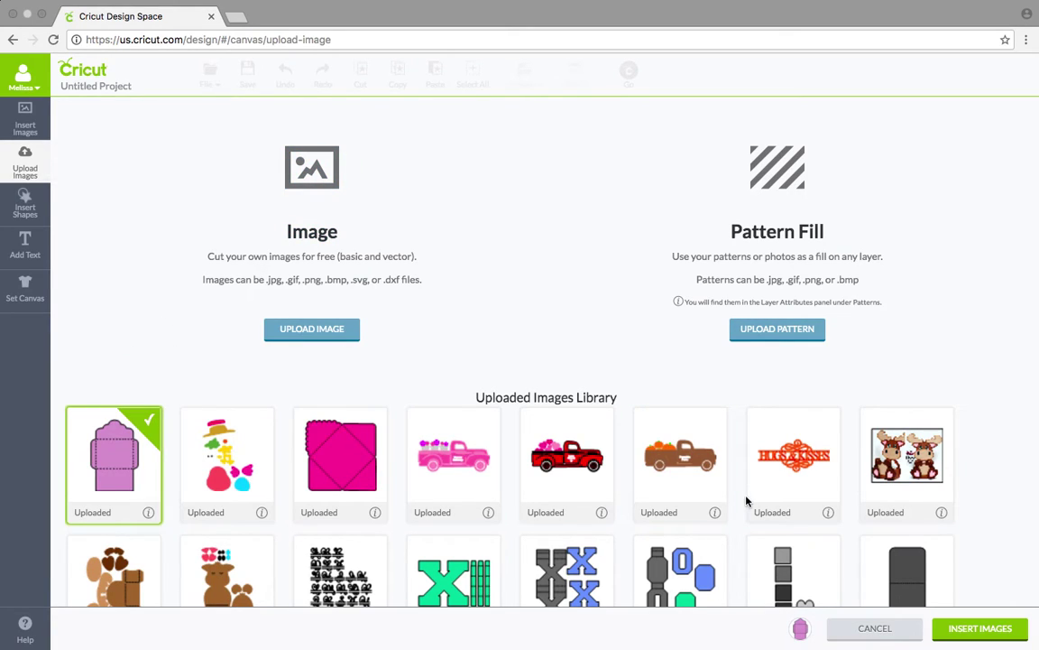
click(1009, 631)
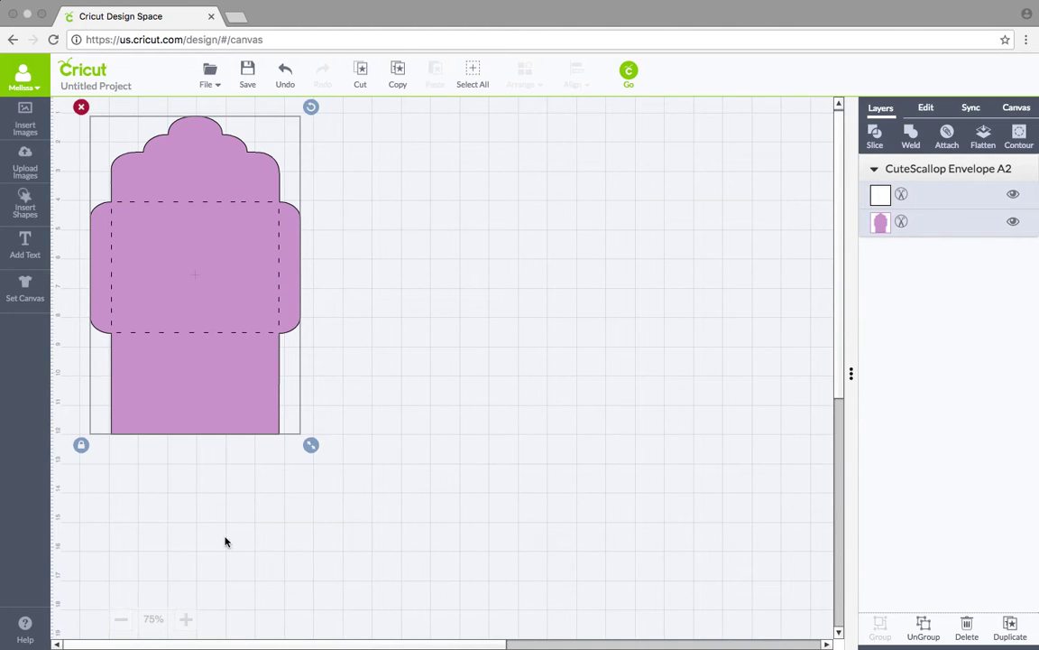
Zoom the canvas to 66%, move the envelope to the top-left corner, and open the mat preview
click(121, 619)
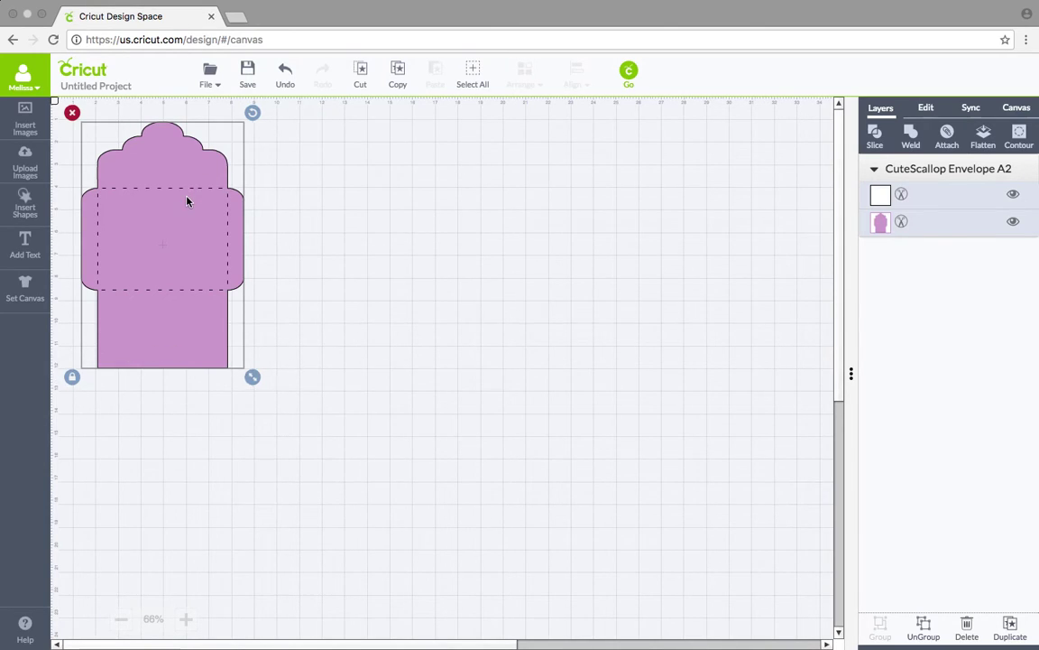
drag(191, 202, 190, 181)
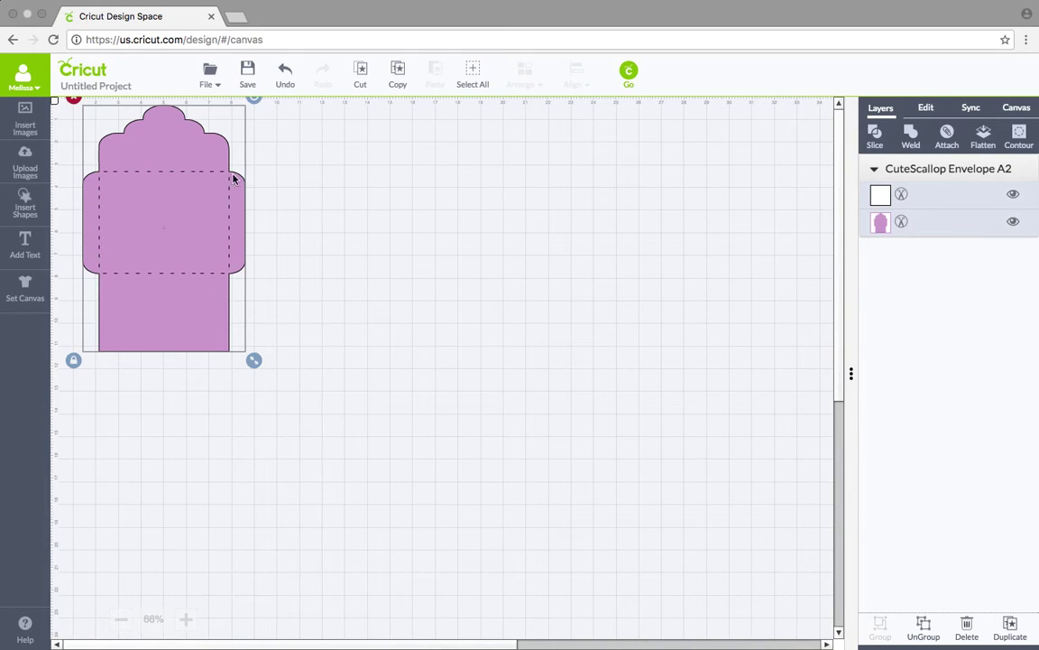
mouse_move(212, 276)
mouse_down()
mouse_move(186, 279)
mouse_move(202, 274)
mouse_move(195, 255)
mouse_move(195, 264)
mouse_up()
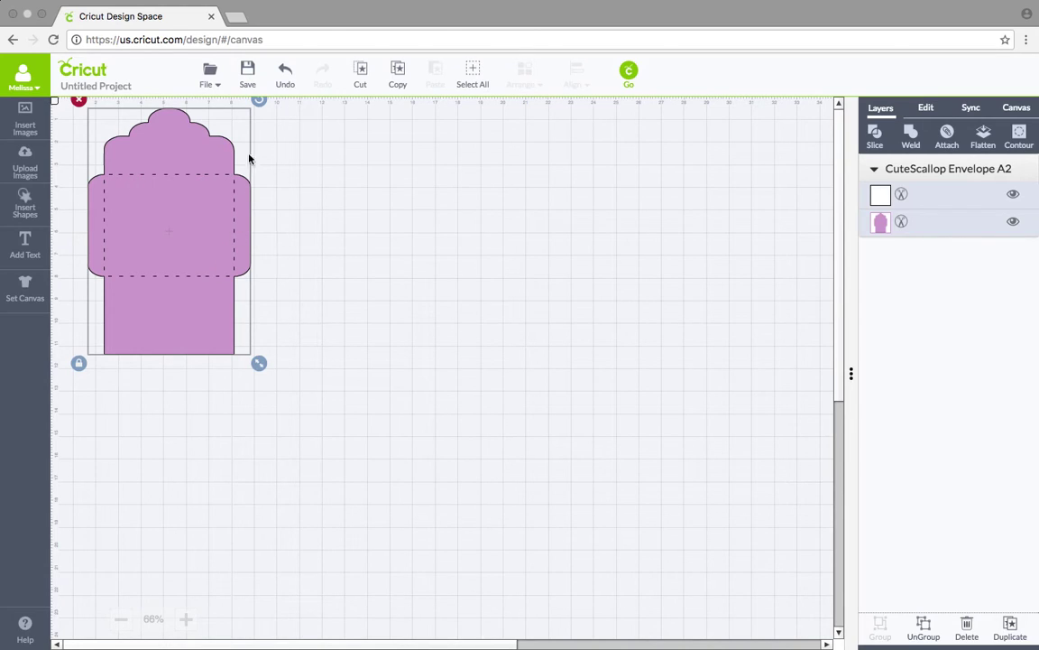
click(629, 74)
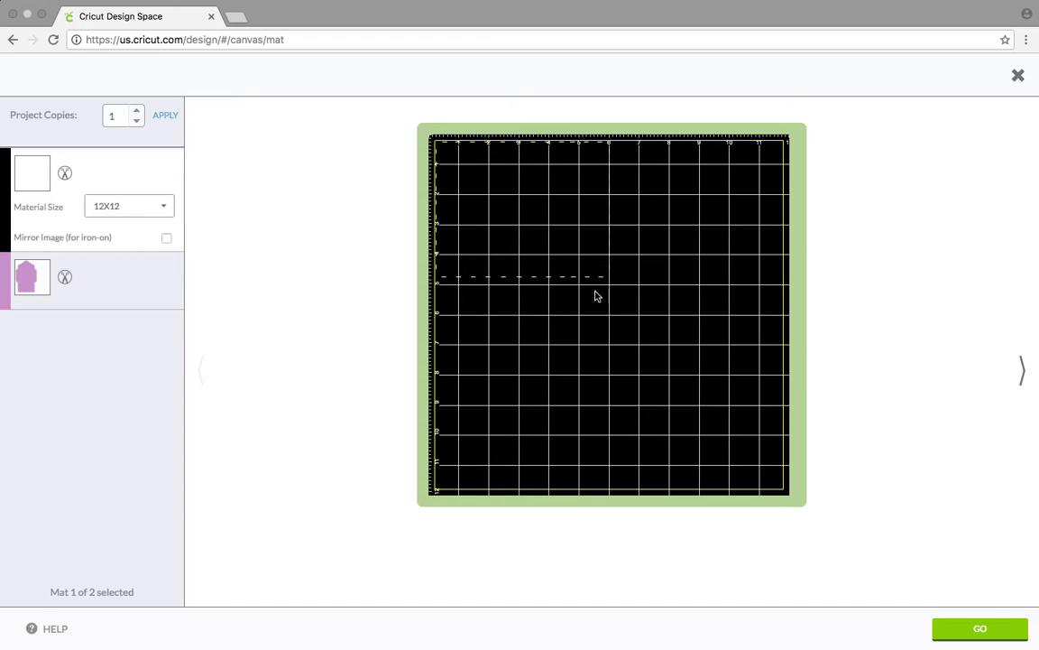
Shift the envelope lower on Mat 1, then close the mat preview
drag(548, 225, 524, 250)
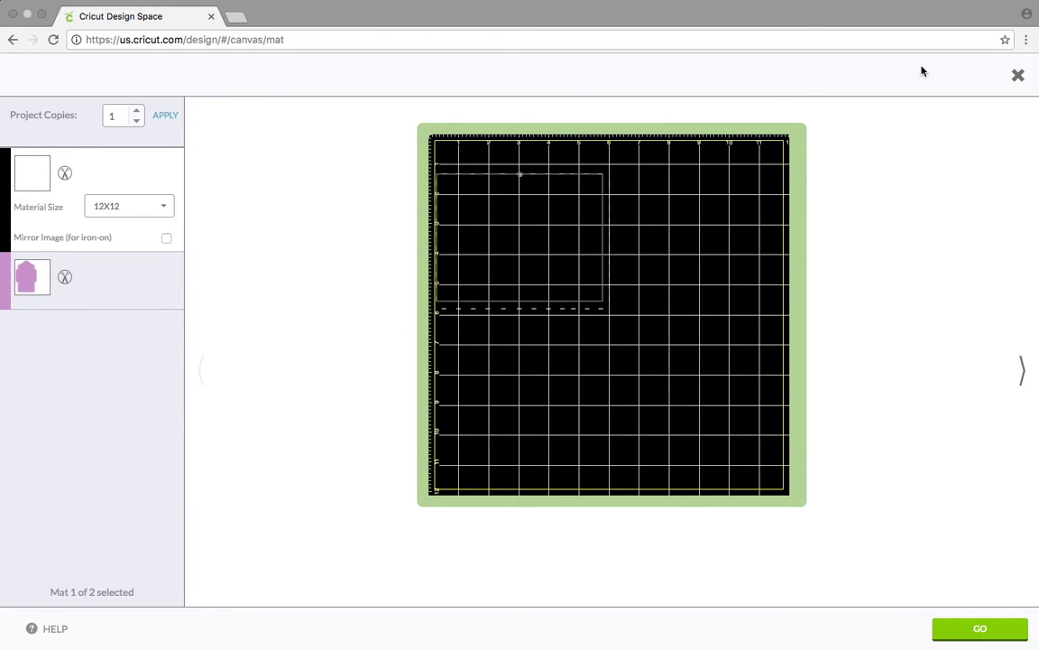
click(1019, 75)
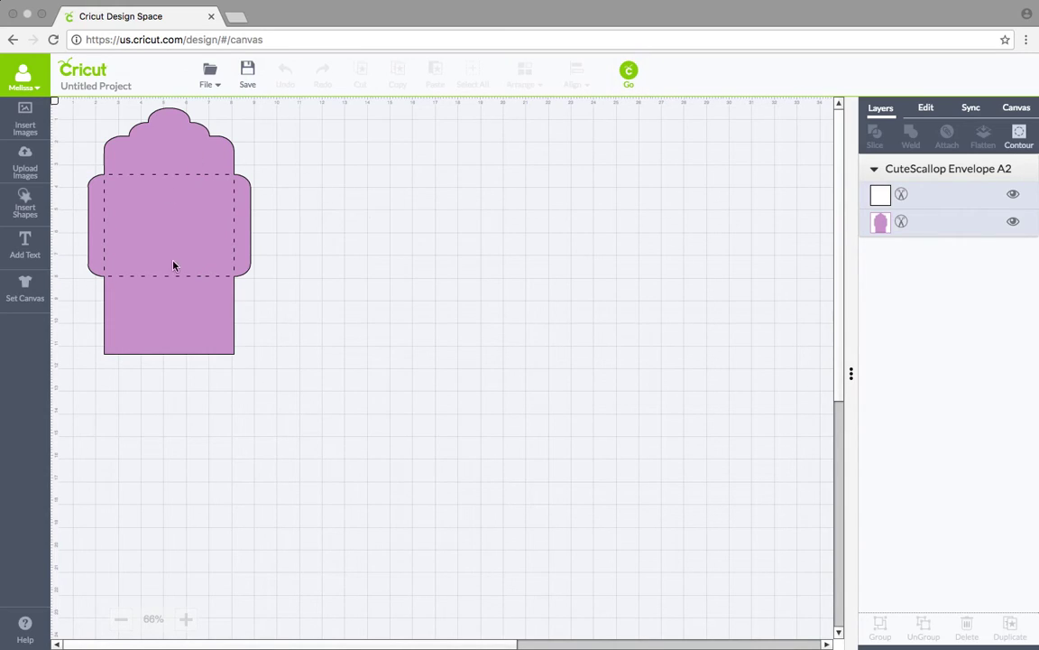
Select all, attach the score line to the envelope, and check the single-mat preview
click(194, 192)
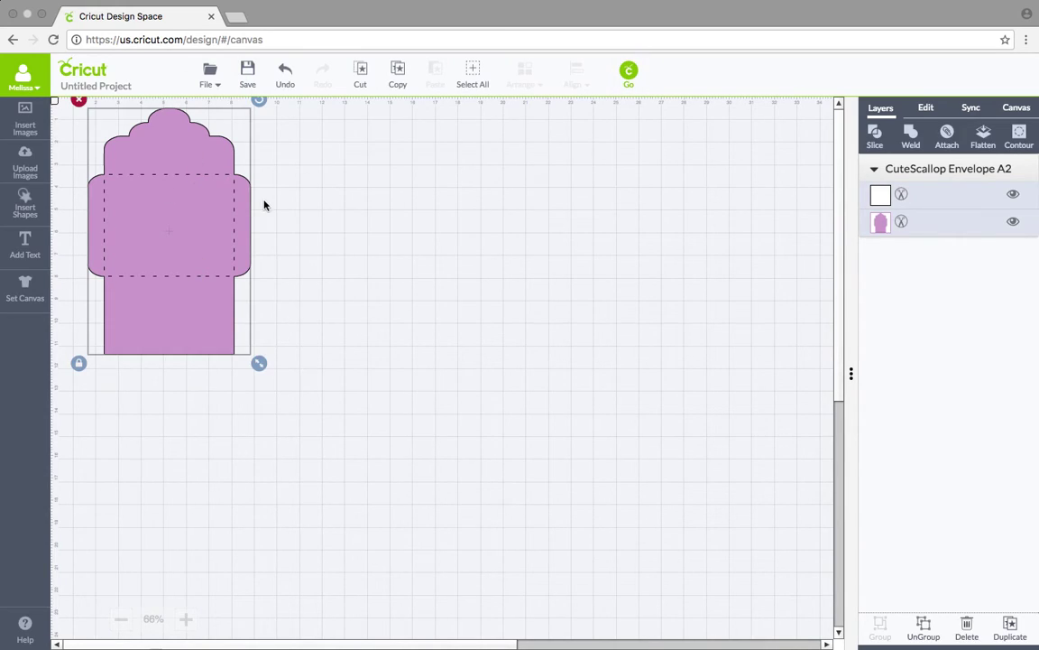
click(471, 76)
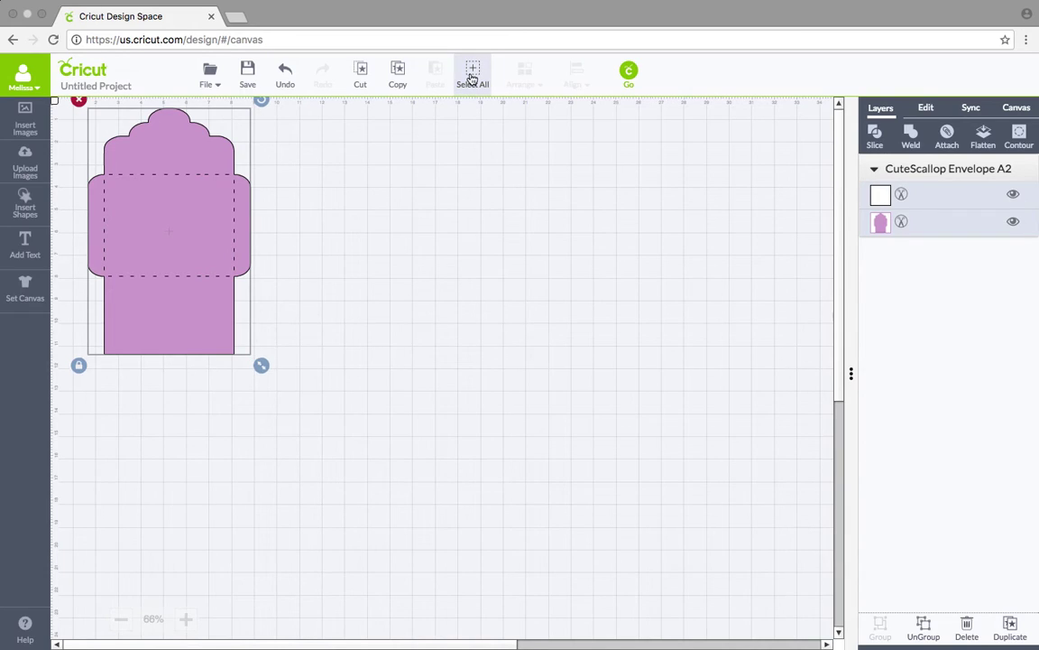
click(947, 137)
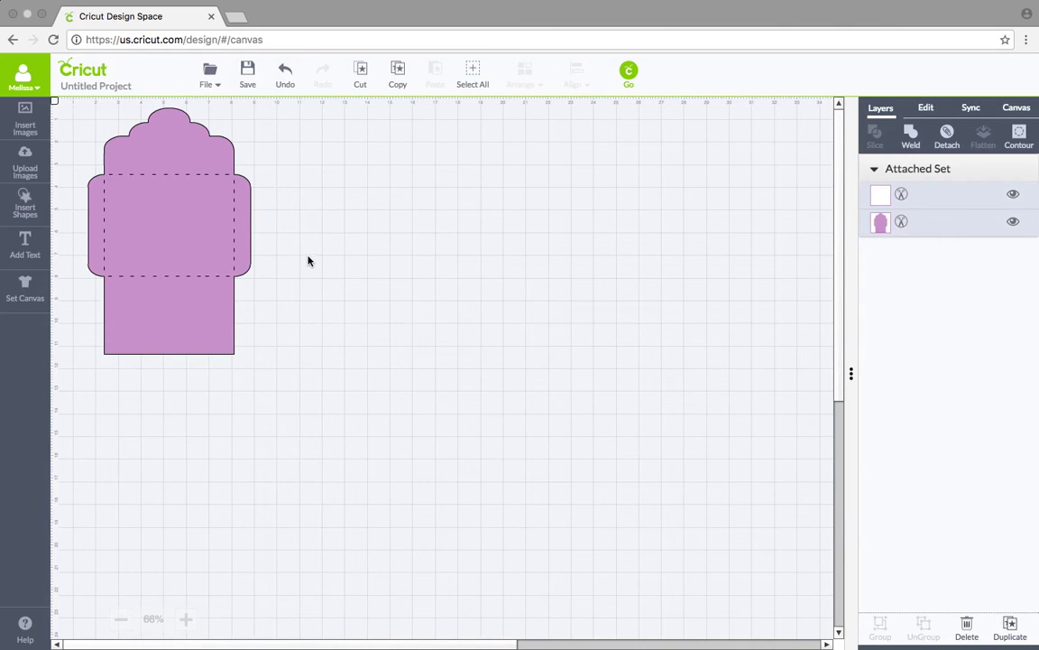
click(632, 82)
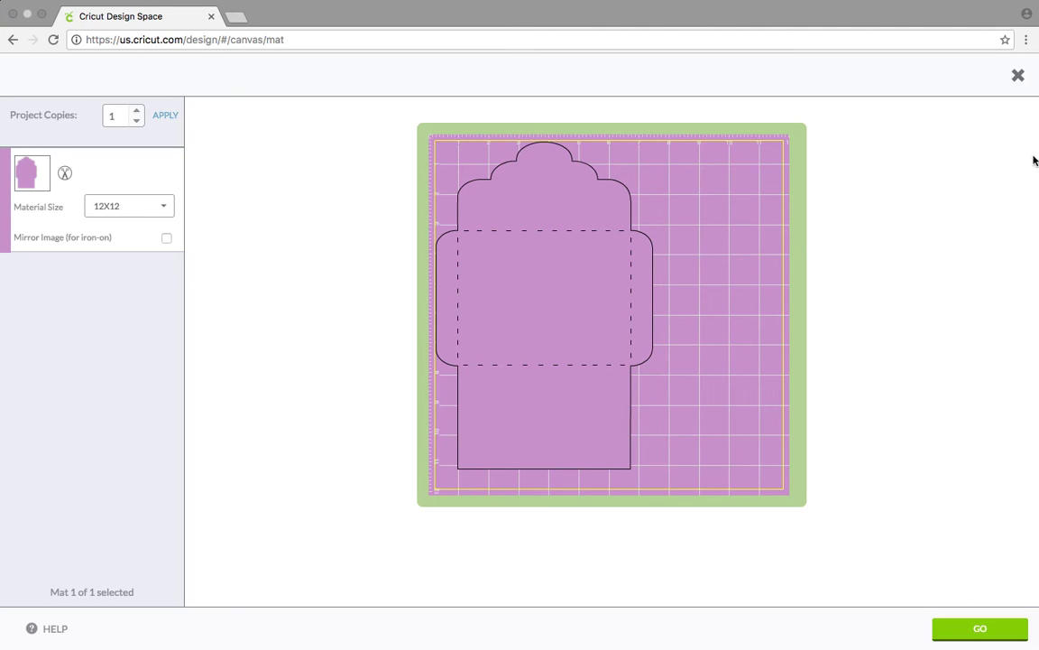
click(1016, 76)
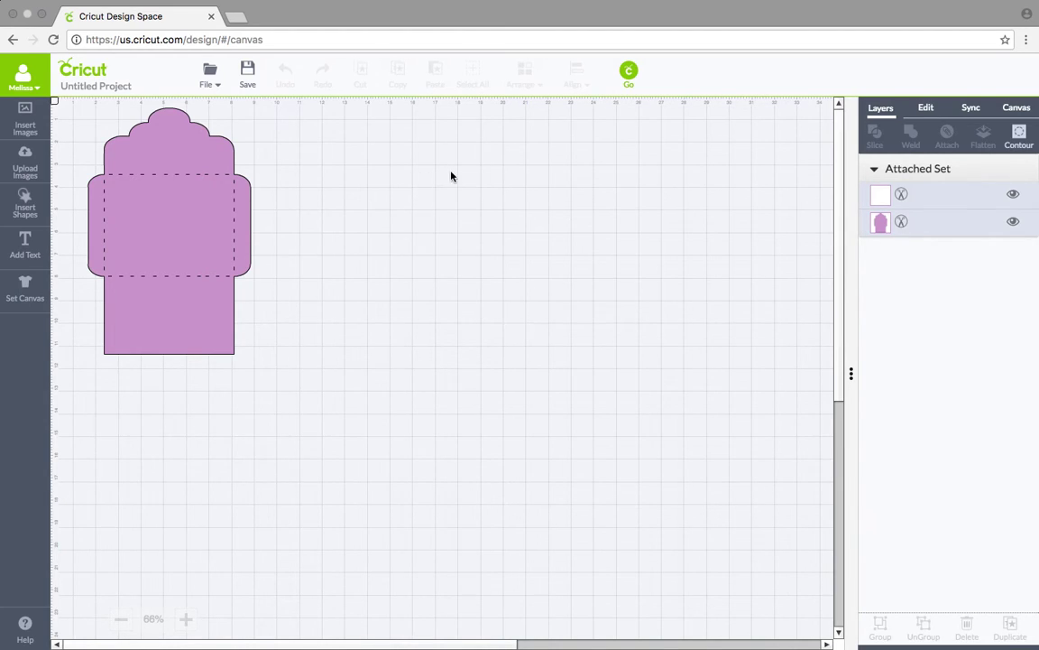
Detach the CuteScallop Envelope A2 set back into a plain two-layer group
click(141, 214)
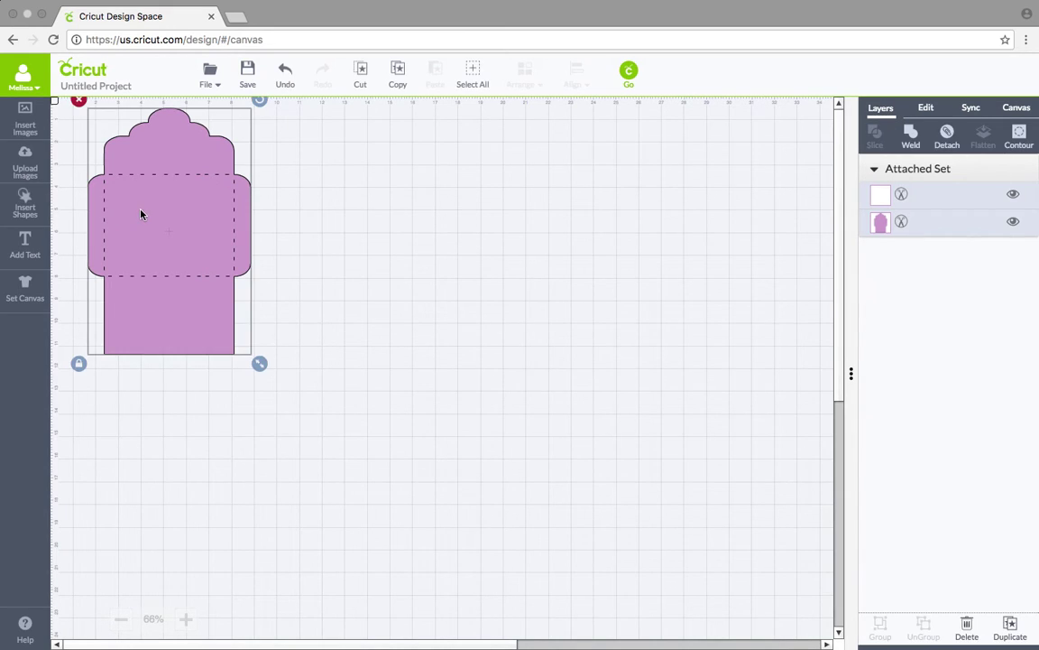
click(946, 137)
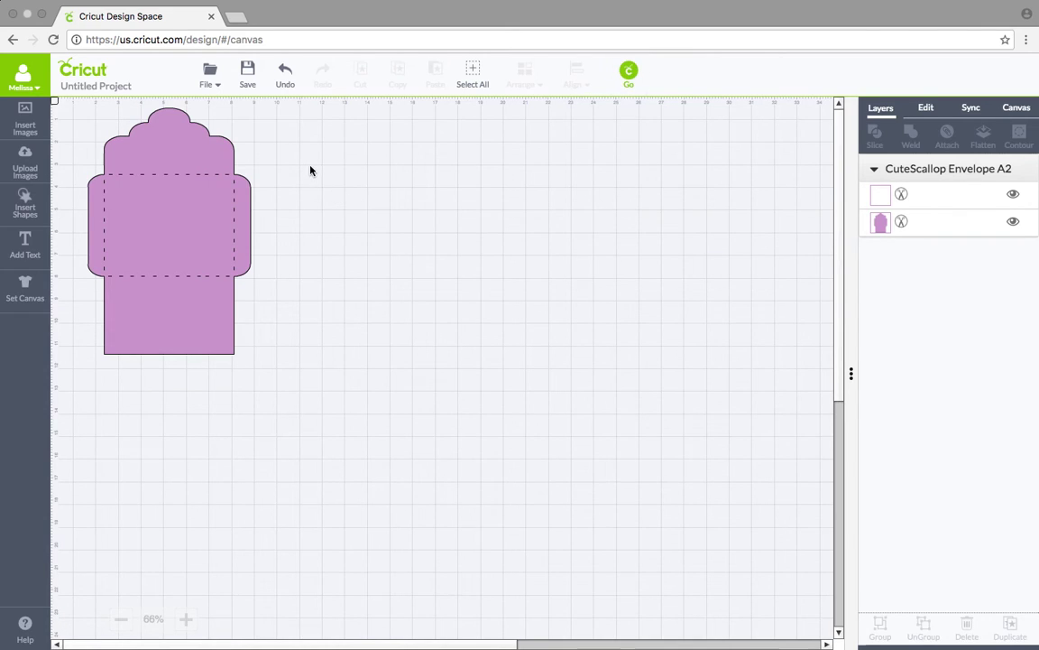
Move and tilt the envelope about 42°, then return it upright to the top-left corner
click(237, 206)
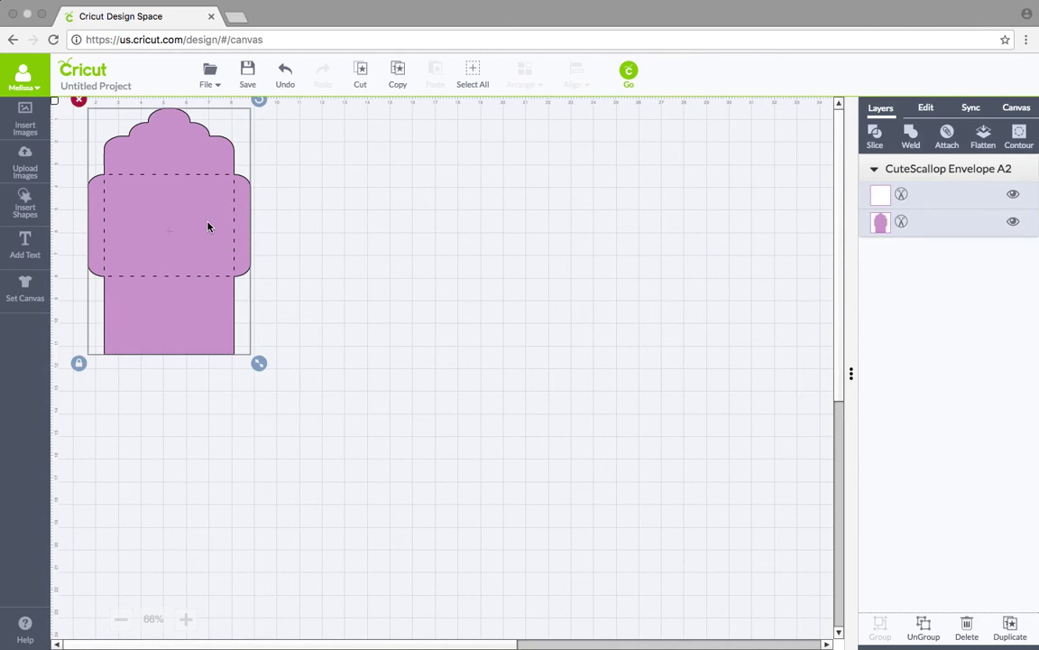
drag(207, 226, 339, 288)
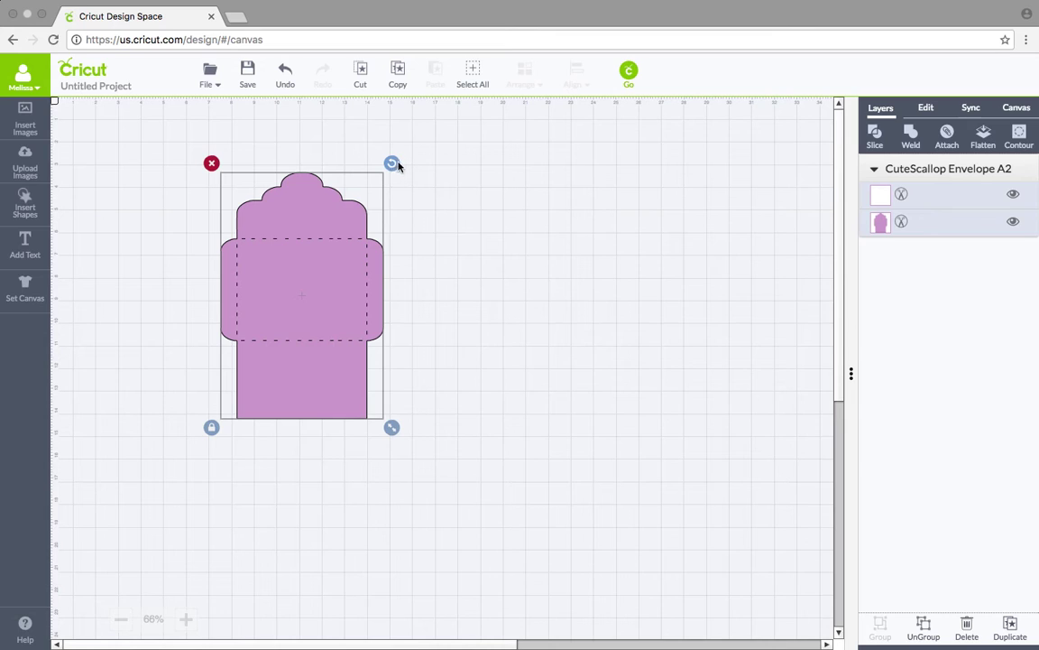
drag(396, 165, 296, 222)
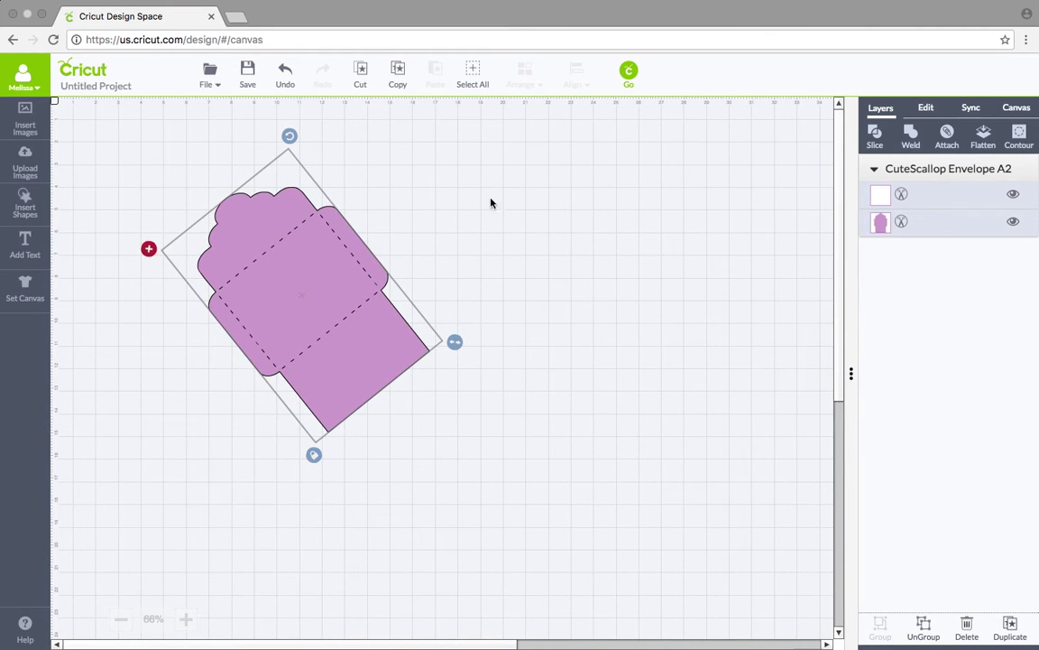
drag(290, 137, 389, 183)
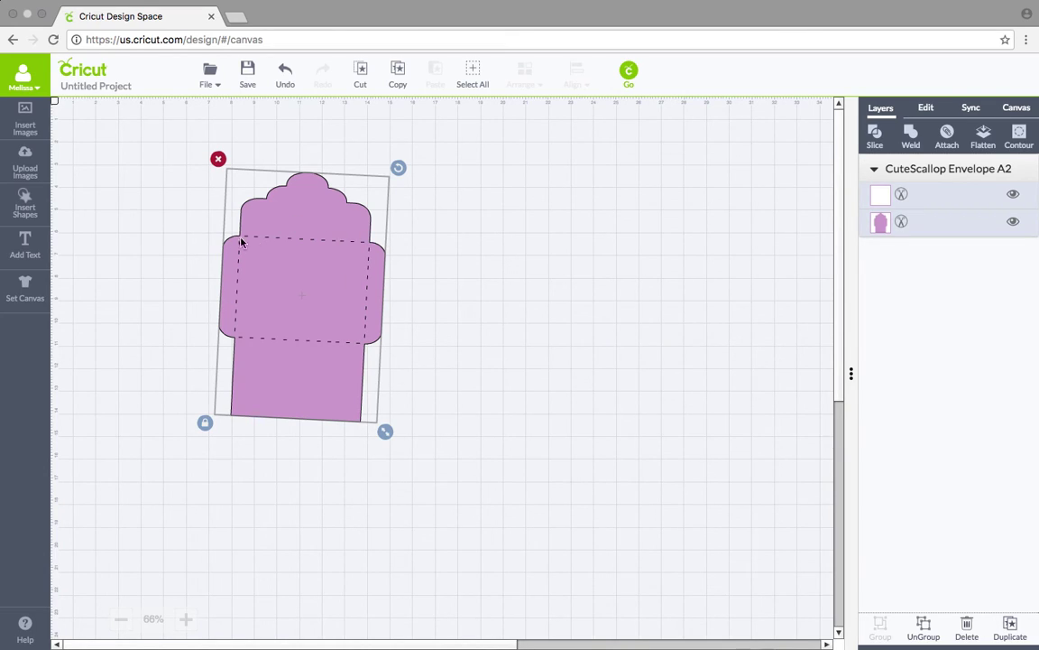
drag(303, 214, 284, 213)
mouse_move(378, 166)
mouse_down()
mouse_move(359, 154)
mouse_move(364, 163)
mouse_up()
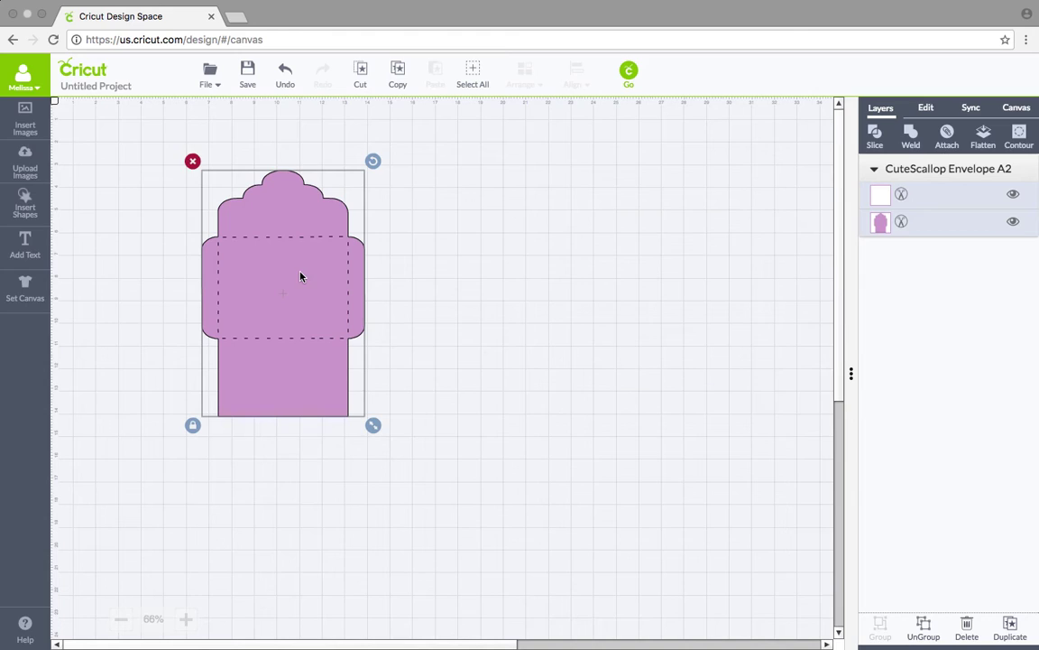
drag(302, 276, 158, 208)
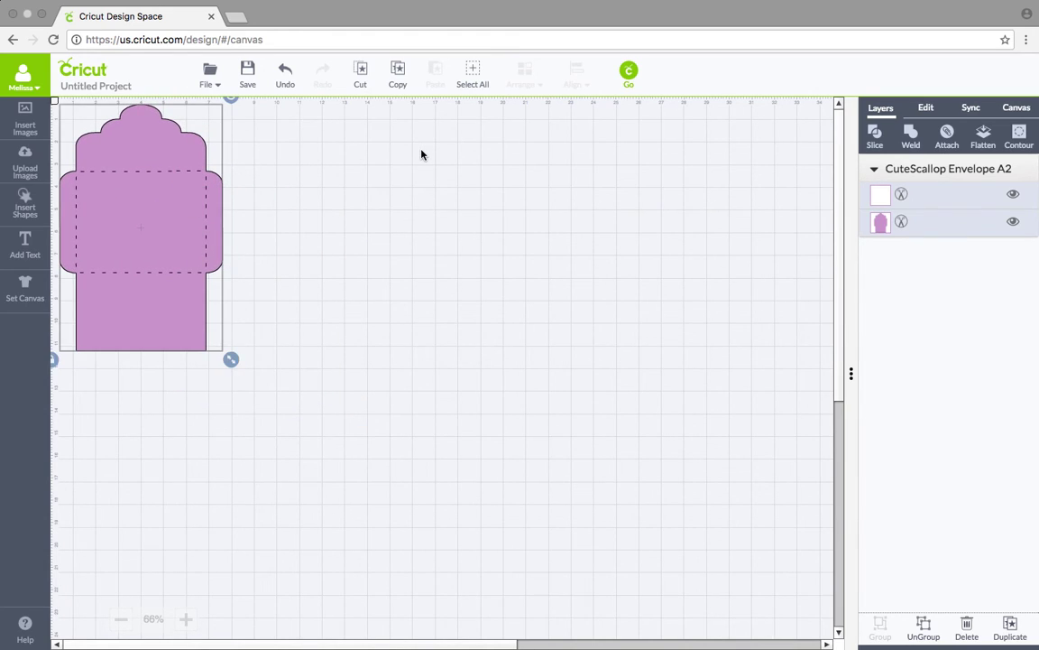
Select all, reattach the score line to the envelope, and preview the mat
click(480, 78)
click(947, 135)
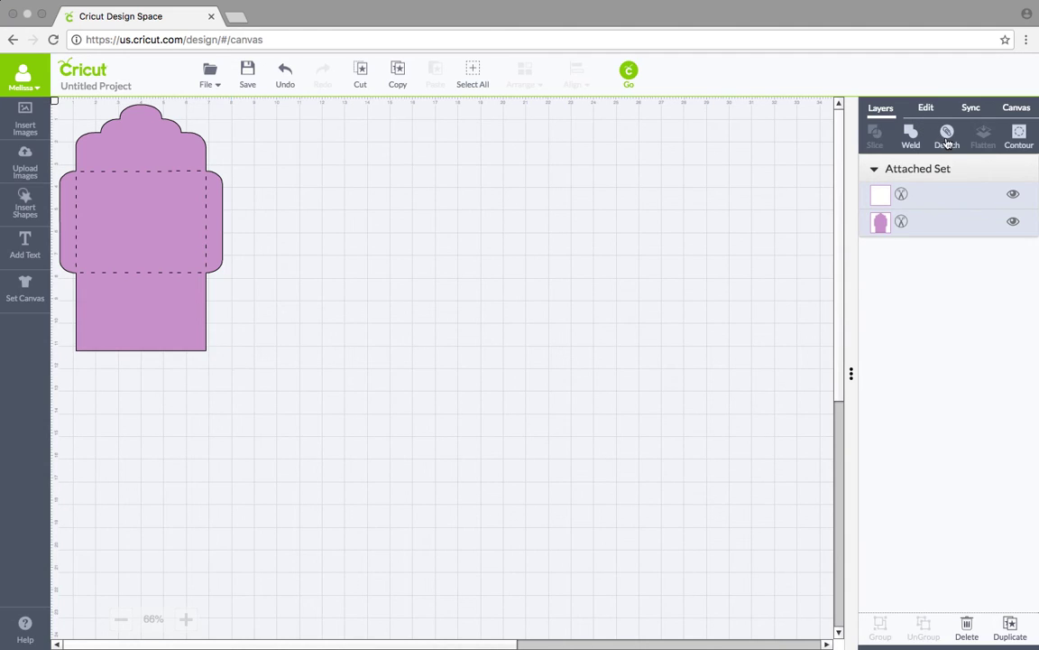
click(631, 74)
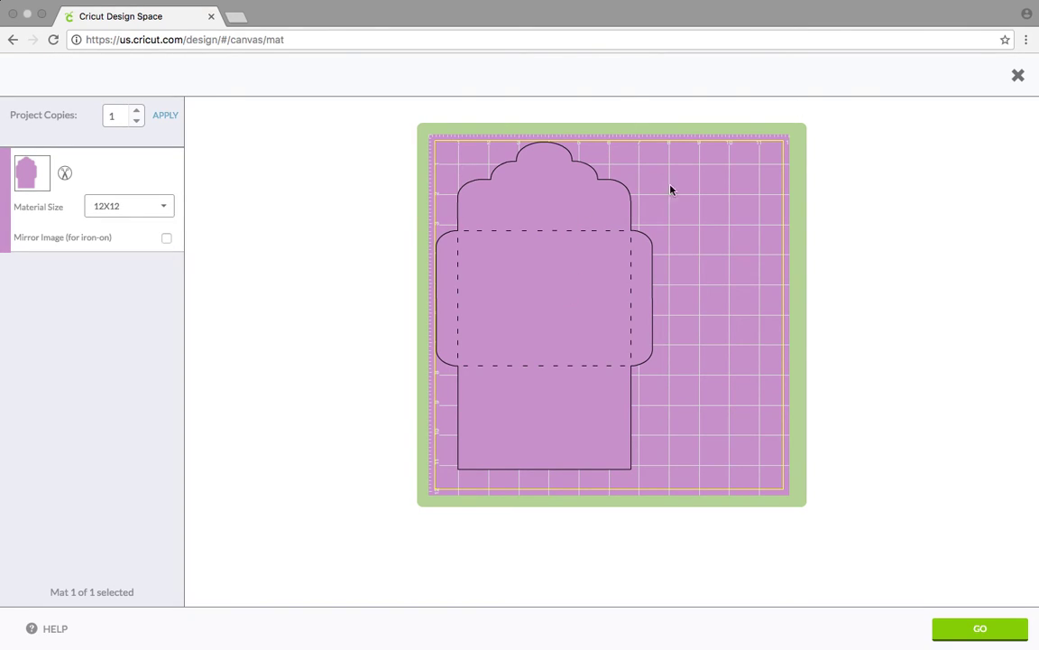
click(1017, 76)
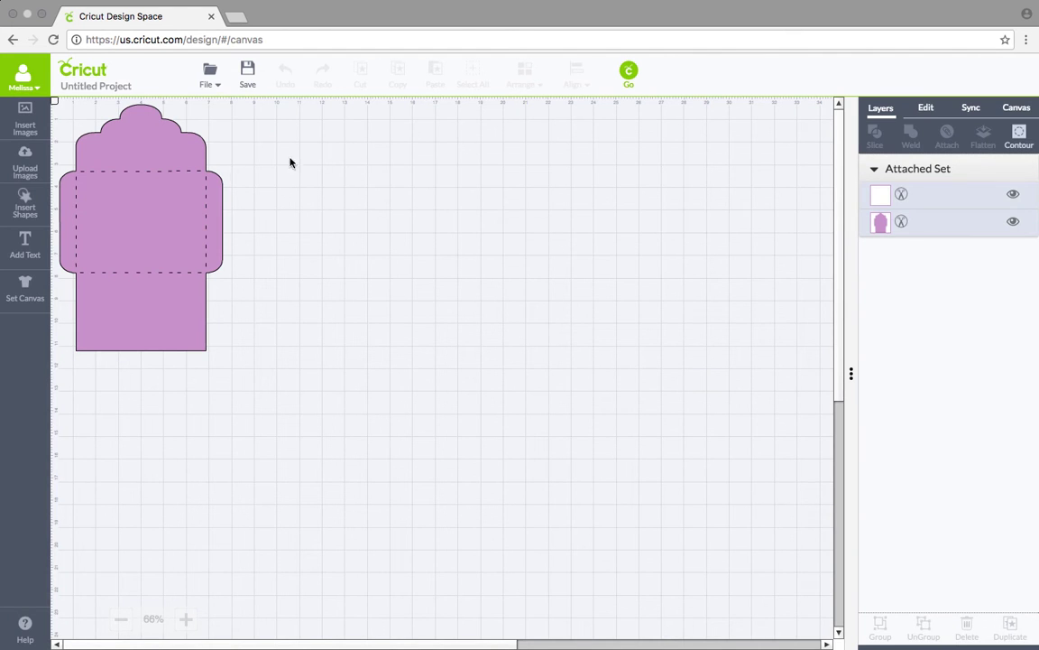
Move the attached envelope right and confirm it still fits one 12X12 mat
click(146, 219)
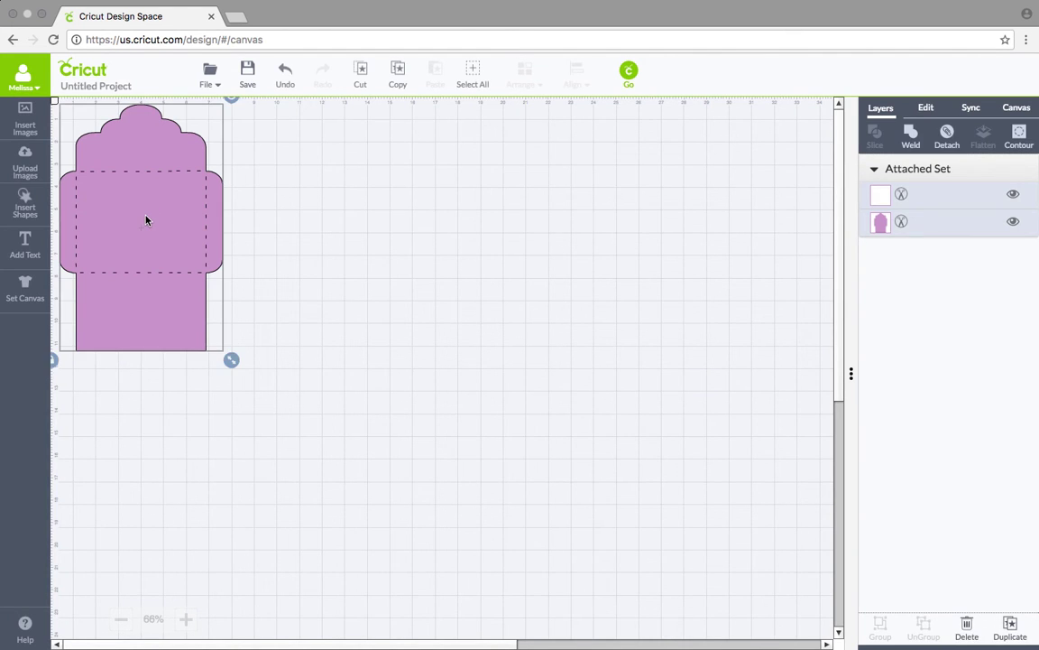
drag(146, 219, 306, 223)
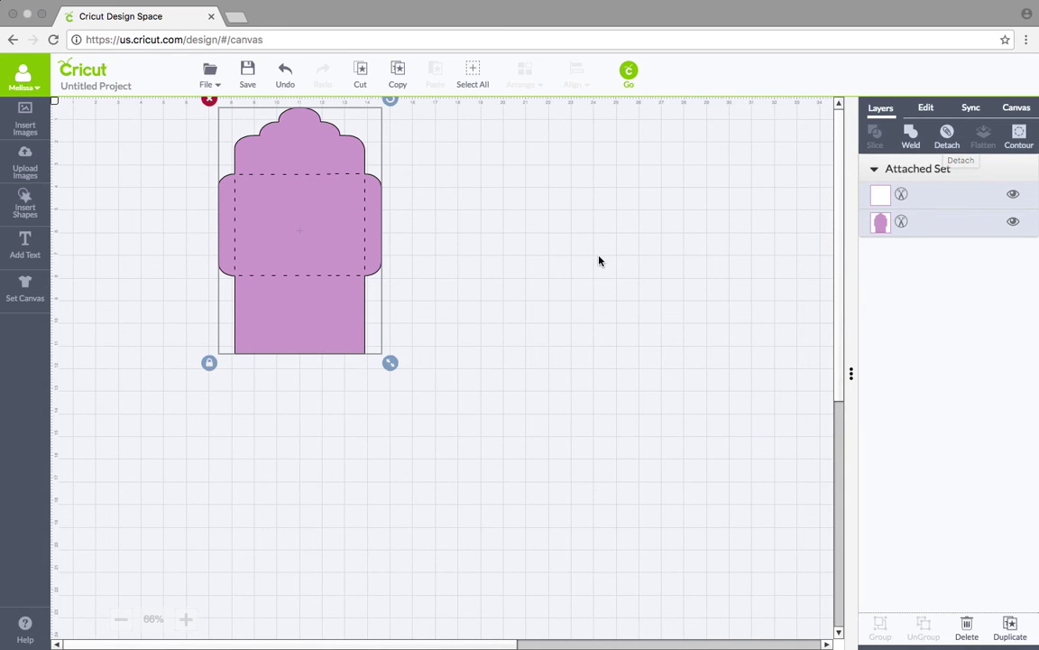
click(629, 74)
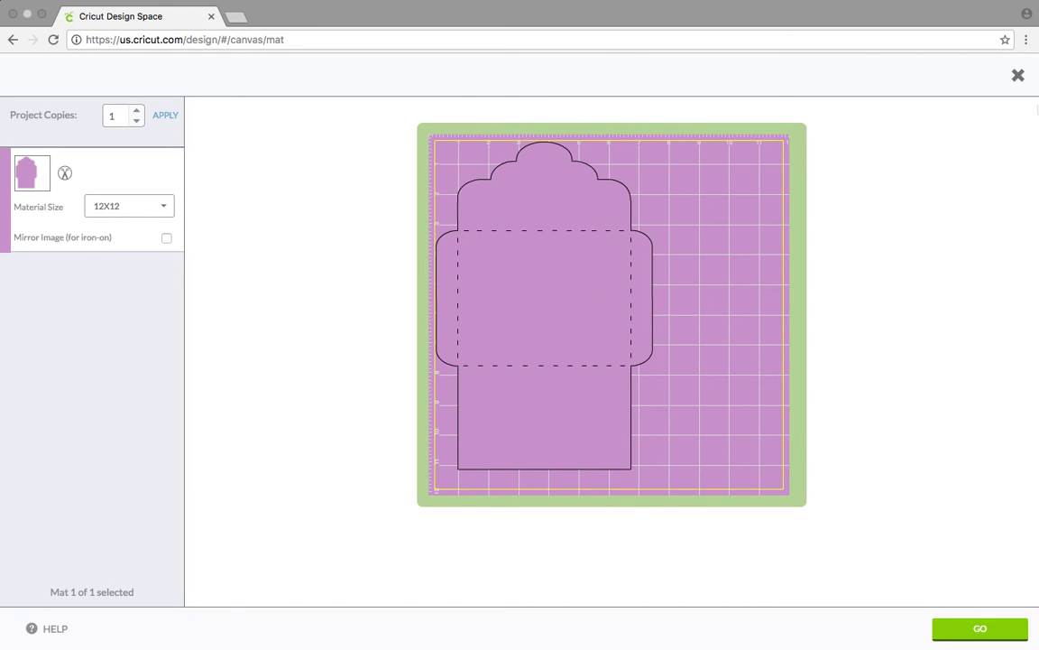
click(1018, 79)
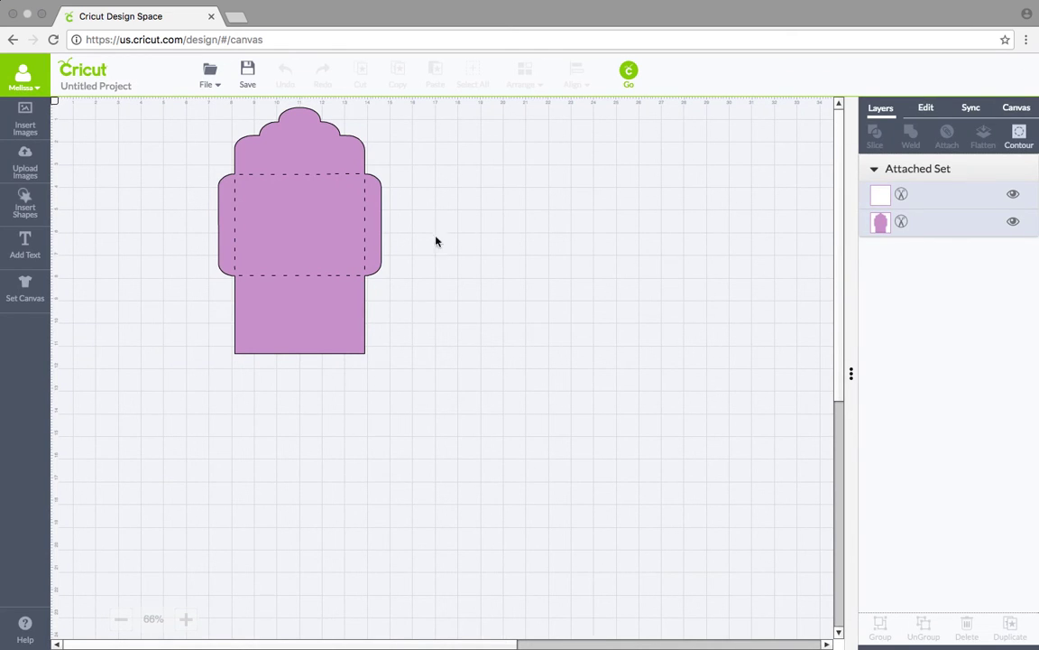
Move the attached envelope back to the canvas top-left, then bring up the macOS Dock
drag(343, 239, 196, 241)
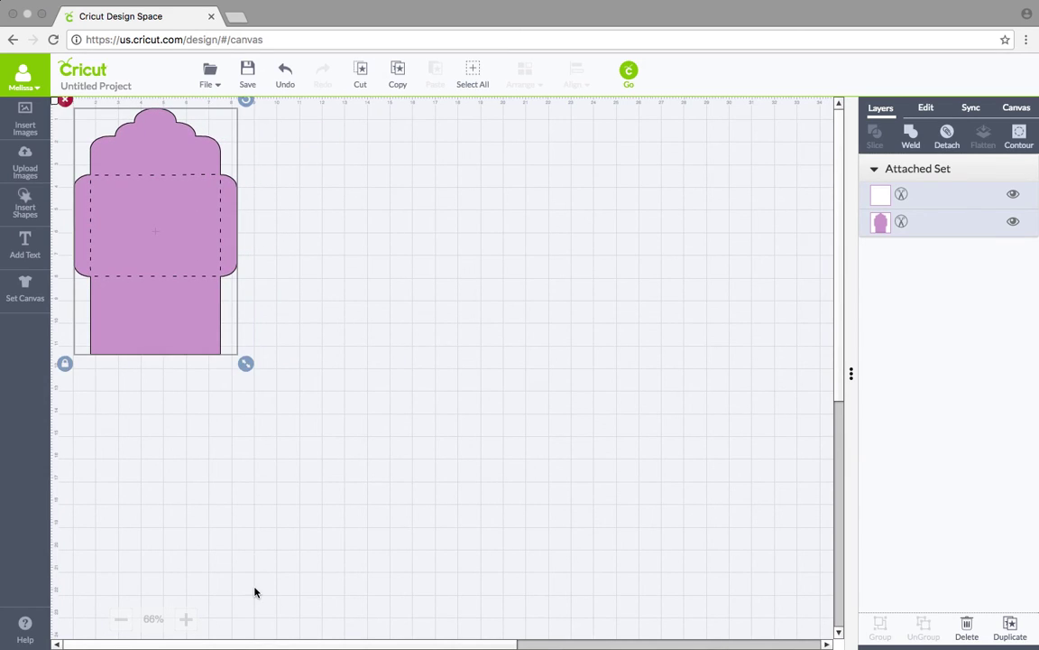
mouse_move(270, 627)
scroll(463, 441, down, 1)
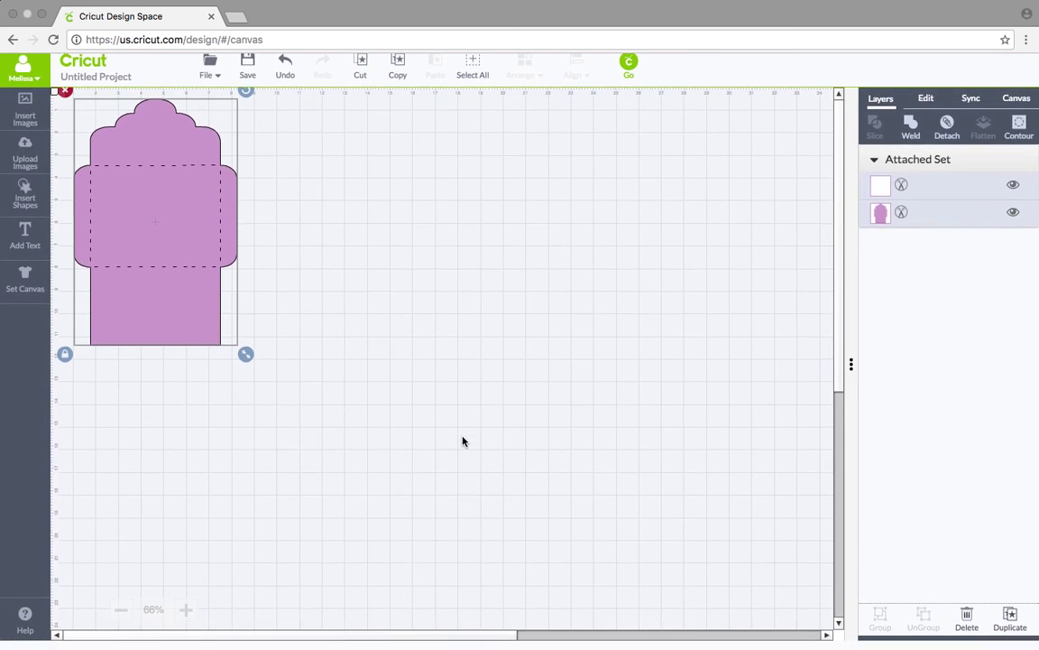
mouse_move(345, 627)
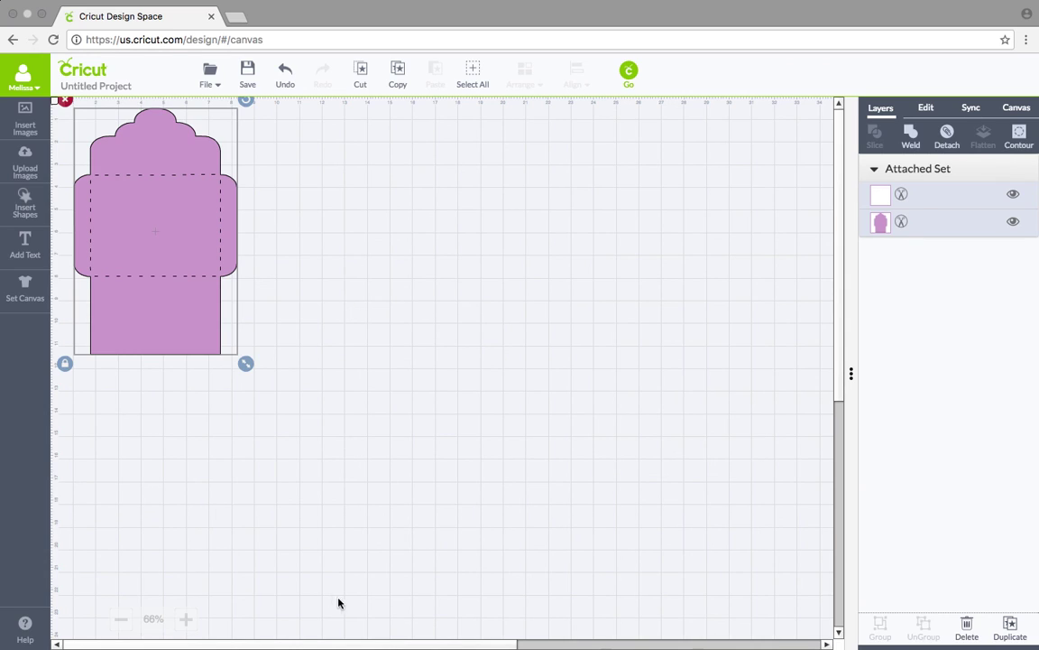
Switch to QuickTime Player and open its File menu for a new recording
mouse_move(161, 642)
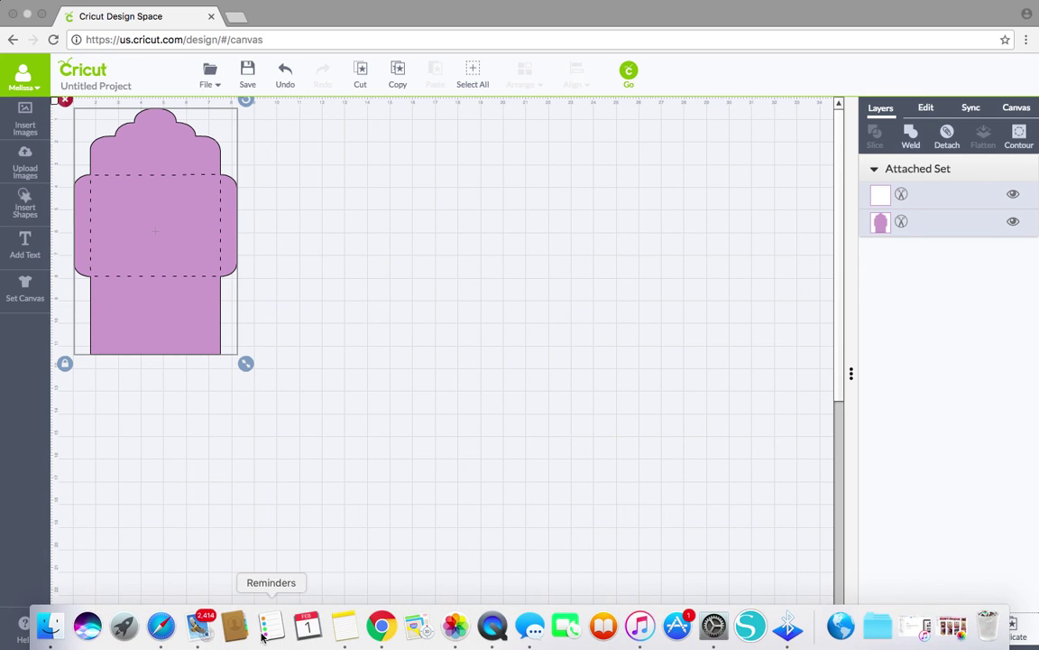
click(493, 626)
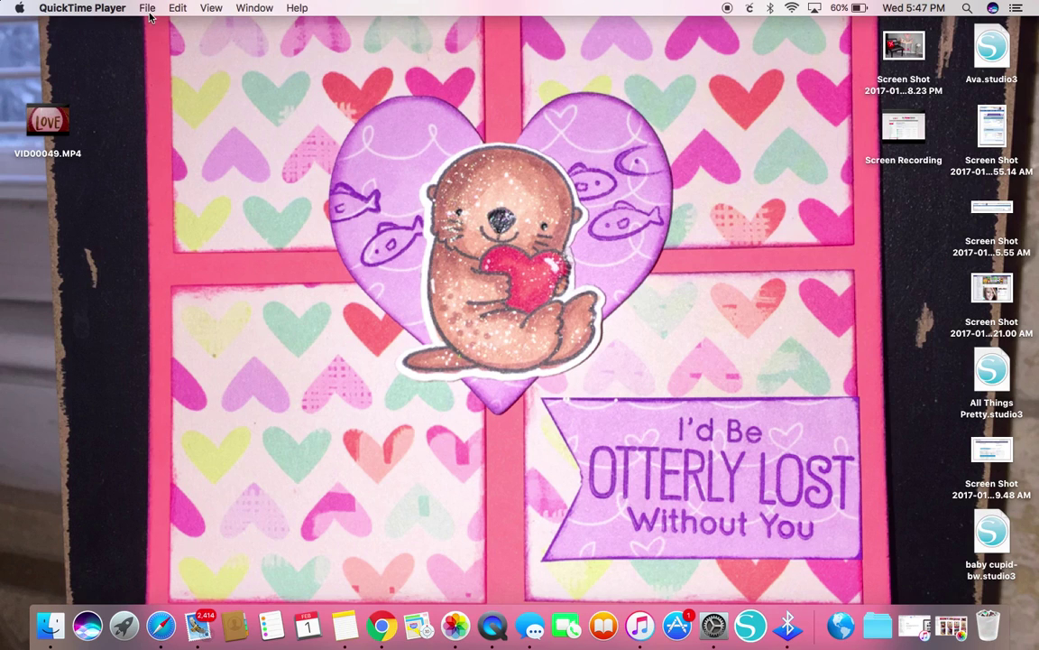
click(145, 7)
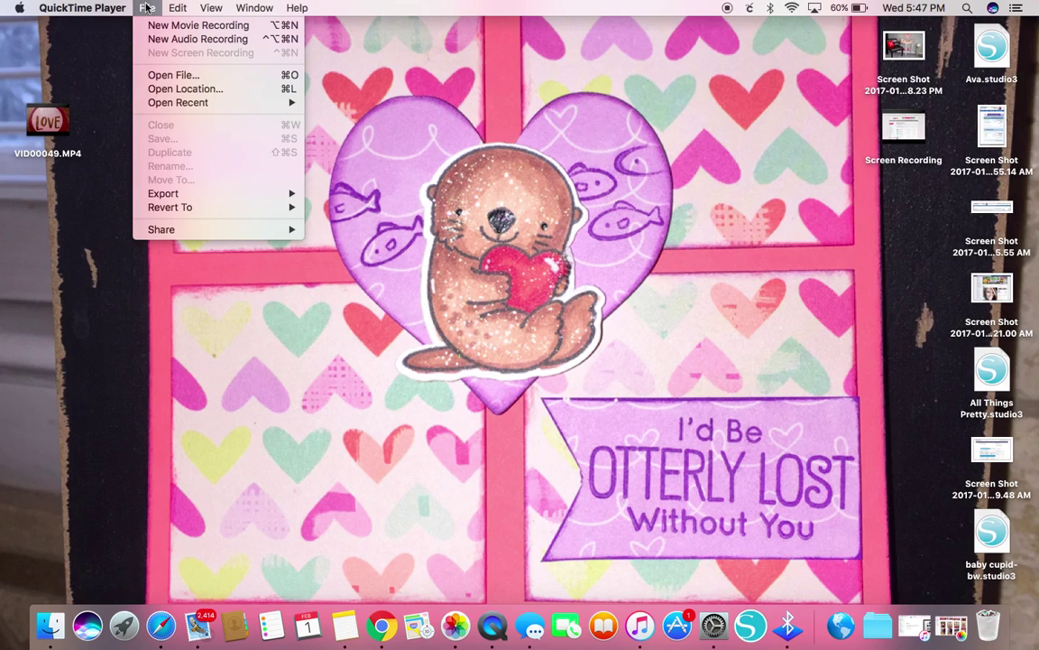